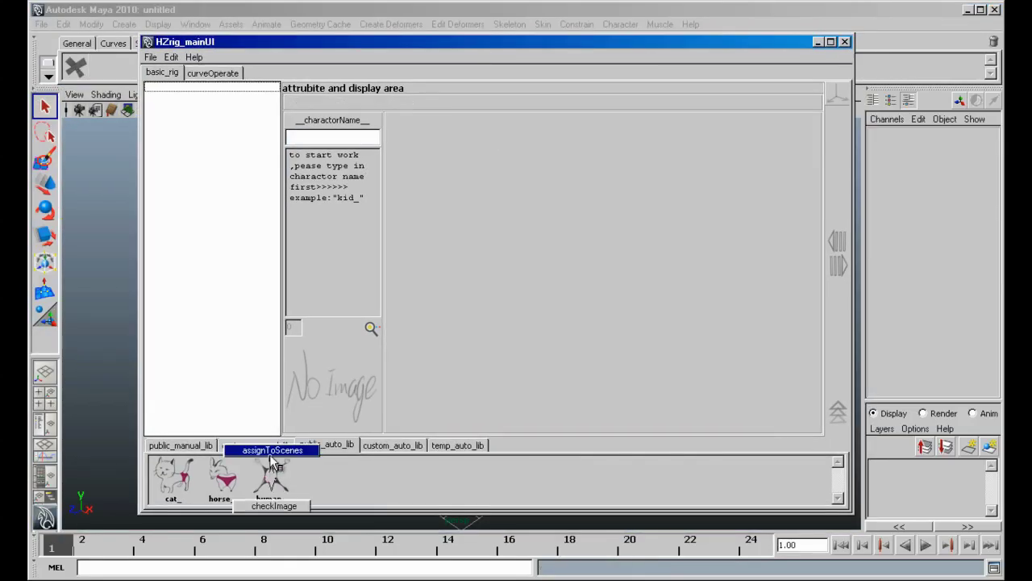
Assign the HZrig human template to the scene and preview its proxy skeleton.
left_click(273, 452)
left_click_drag(664, 37, 568, 55)
left_click(722, 61)
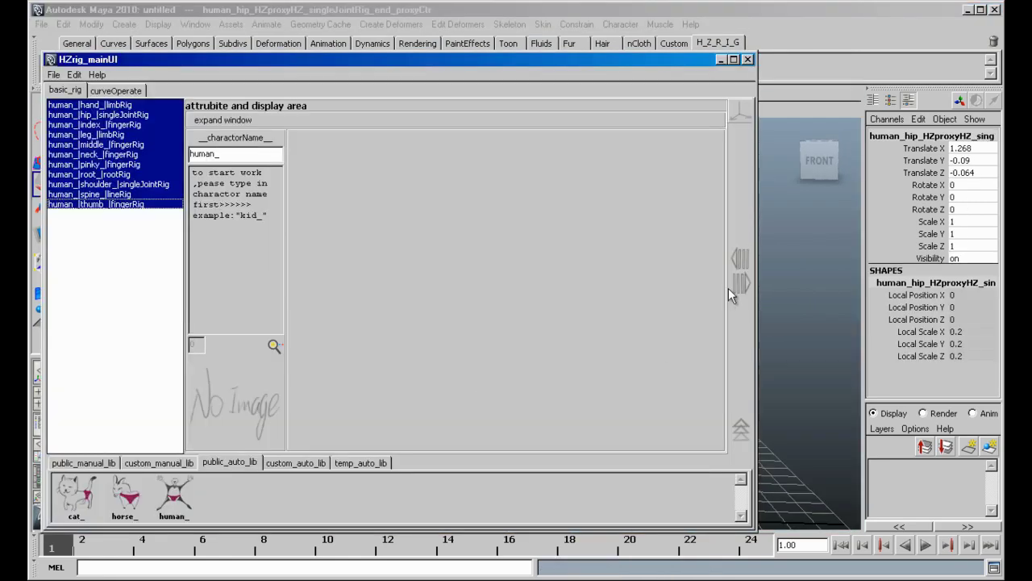
left_click(734, 286)
left_click_drag(713, 62, 540, 80)
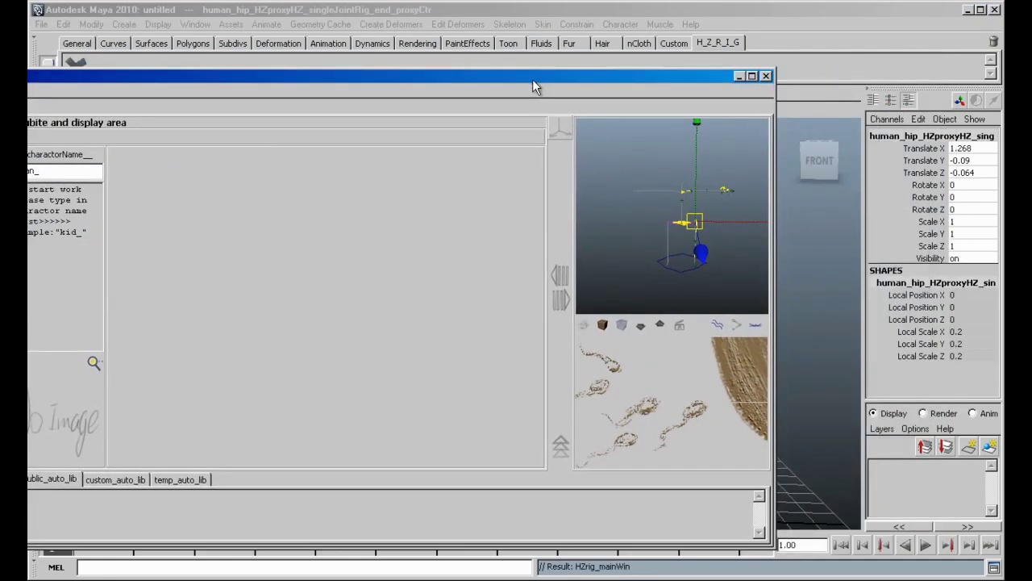
left_click(666, 175)
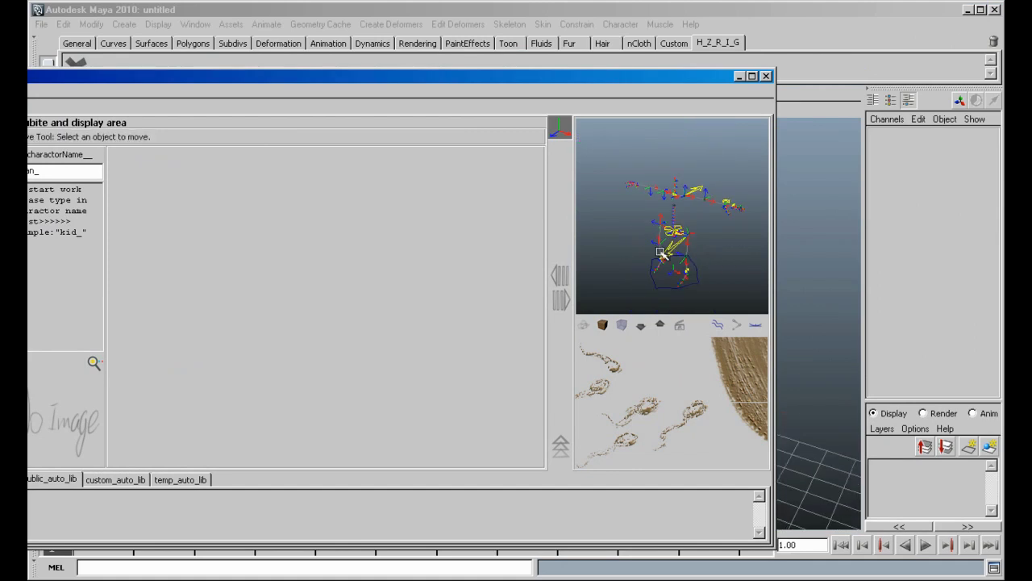
Build the human_ rig from the proxy and load the left leg's upLimb, dwLimb and ankle into bendRig.
left_click(614, 376)
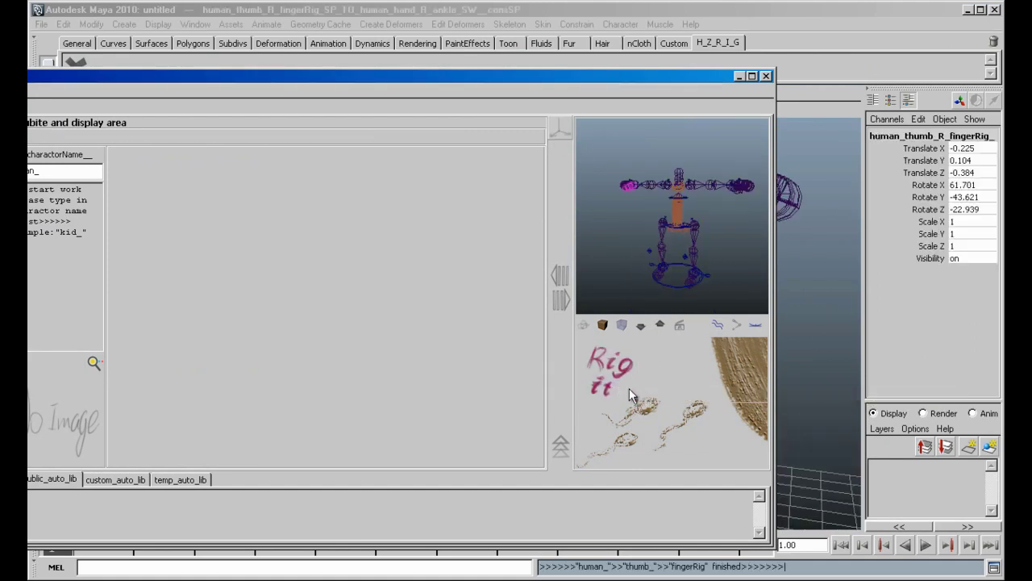
left_click(564, 266)
left_click(277, 257)
left_click(565, 431)
left_click(278, 280)
Apply an 8-joint bend rig to the left leg at the hip_L singleJointRig location.
left_click(274, 313)
left_click(194, 353)
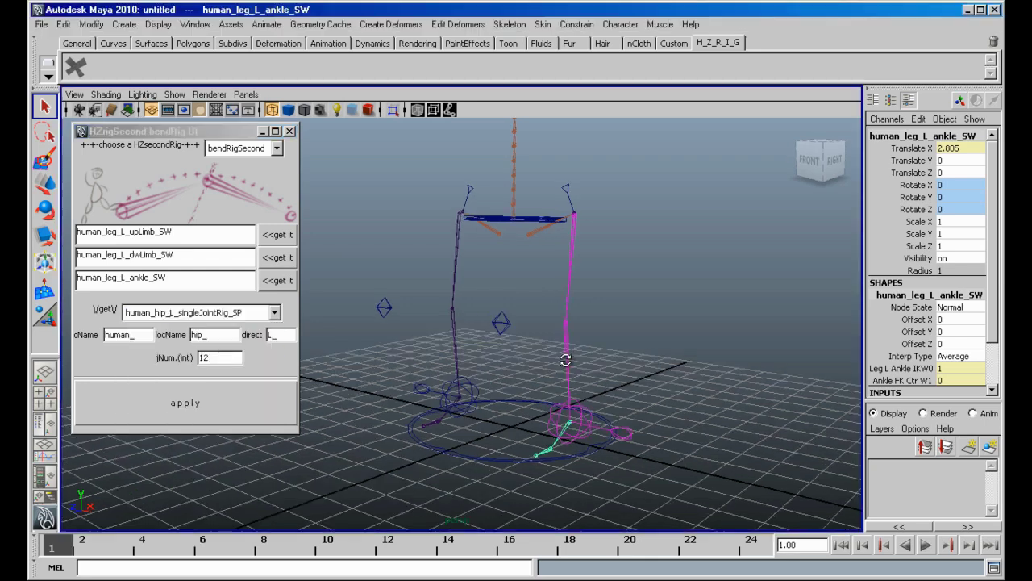
type("8")
key("Return")
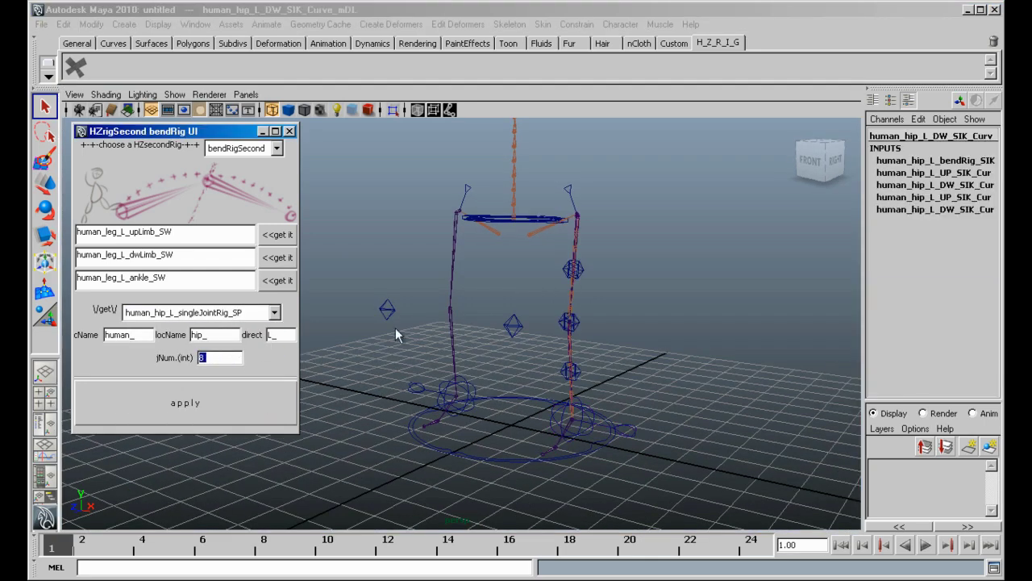
Load the right leg joints, apply the 8-joint bend rig at hip_R, and close bendRig.
left_click(445, 407)
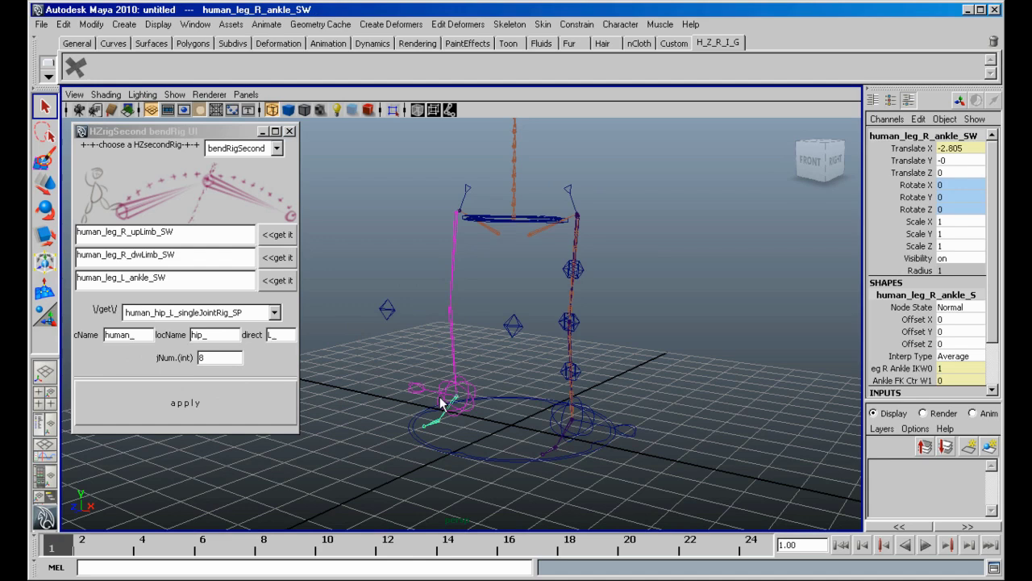
left_click(283, 283)
left_click(274, 312)
left_click(194, 362)
left_click(225, 358)
key("Return")
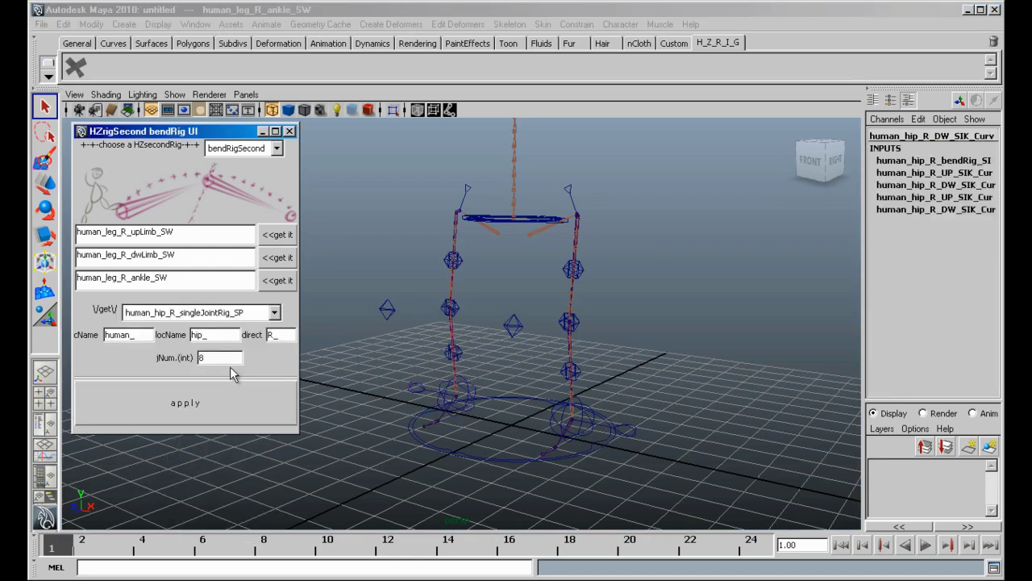
left_click(289, 130)
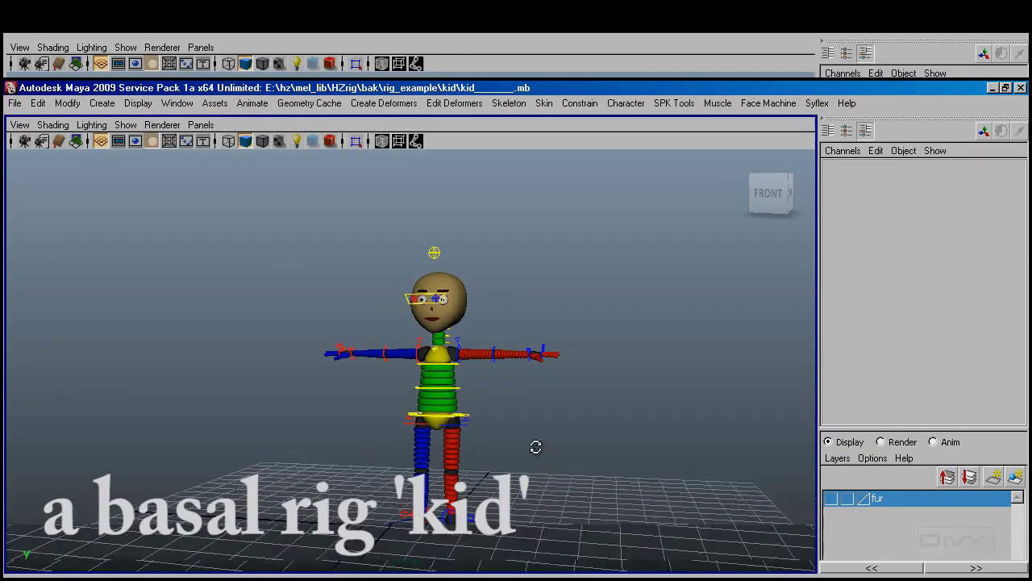
On the kid rig's neck control, flex Bend 0–2 and twist Twist 0–2 to -10.
left_click_drag(535, 446, 605, 442, "alt")
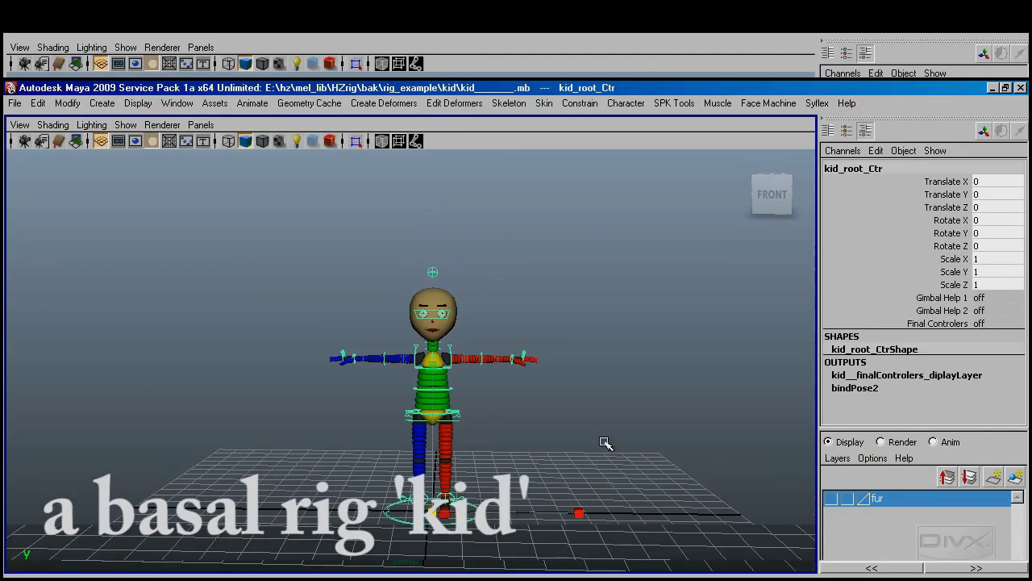
right_click_drag(462, 457, 401, 447, "alt")
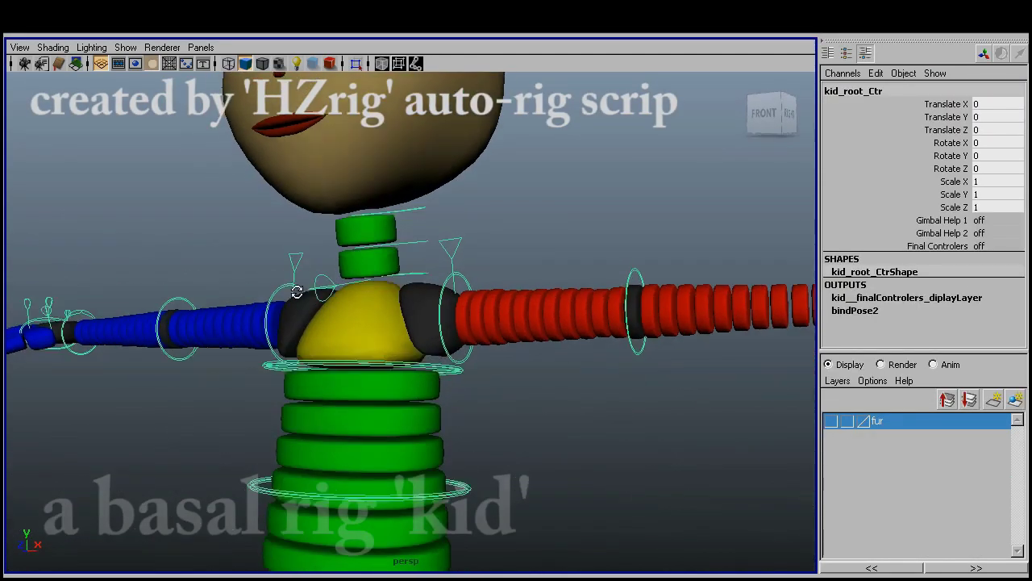
left_click_drag(942, 142, 941, 169)
mouse_move(483, 347)
middle_mouse_down()
mouse_move(560, 346)
mouse_move(587, 361)
middle_mouse_up()
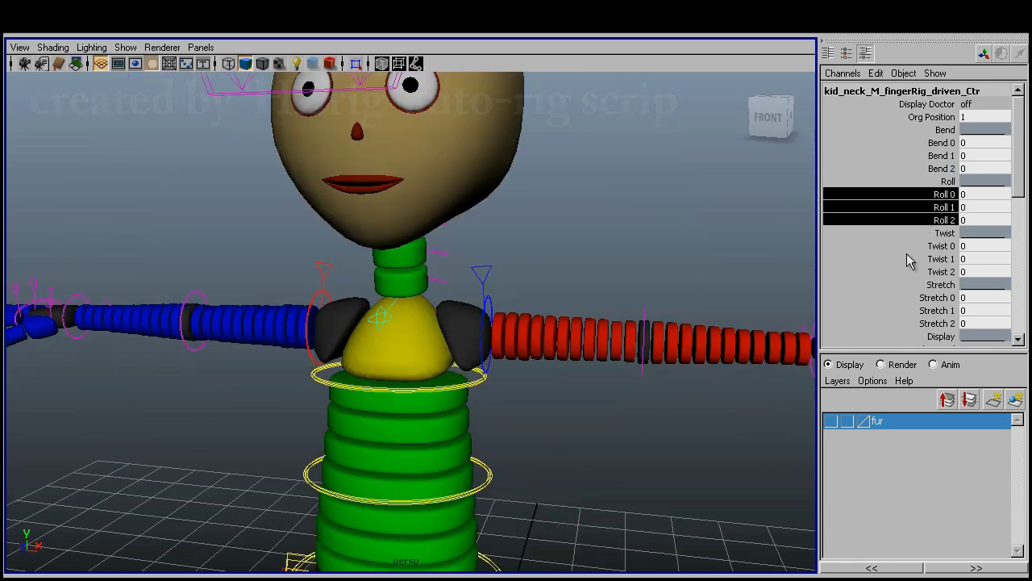
left_click_drag(941, 246, 941, 272)
middle_click_drag(535, 346, 401, 348)
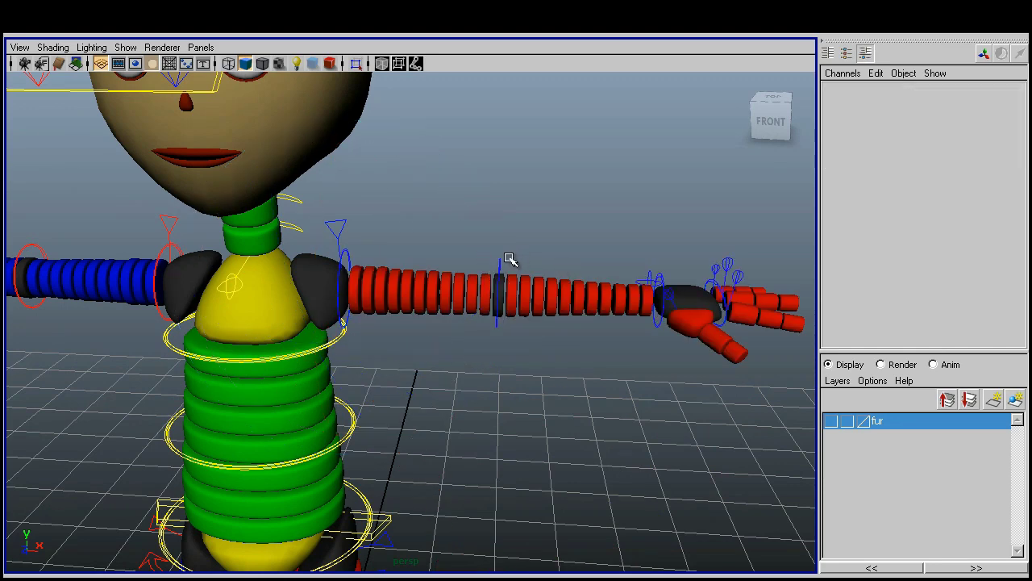
Stretch the left arm from the shoulder control, switching stretch Type between translate and scale.
left_click(654, 280)
left_click(460, 277)
mouse_move(461, 277)
middle_mouse_down()
mouse_move(548, 254)
mouse_move(609, 324)
middle_mouse_up()
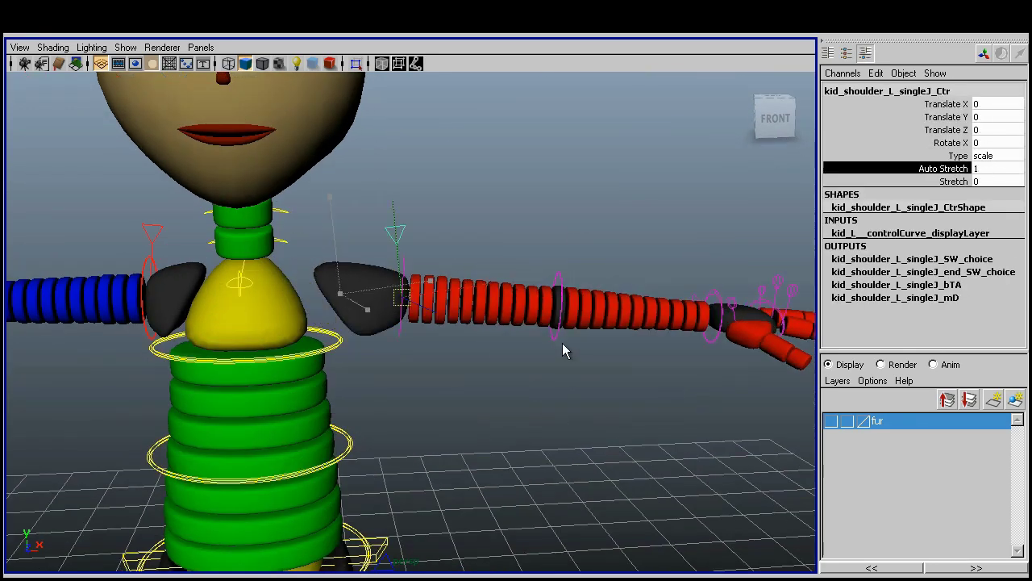
left_click(997, 156)
left_click(1003, 170)
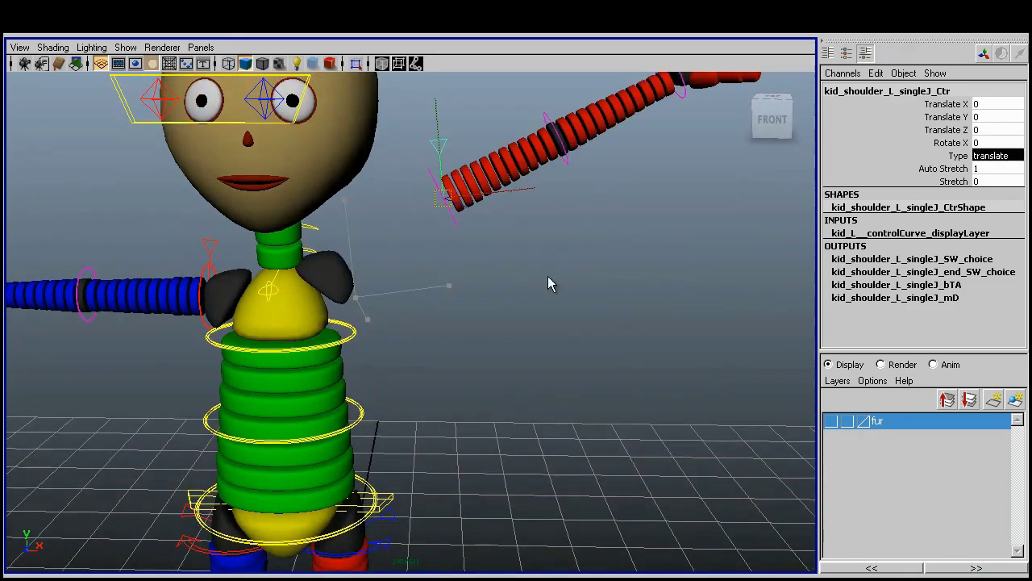
left_click(998, 157)
Bend the left arm by moving the hand IK control.
left_click_drag(297, 242, 484, 266, "alt")
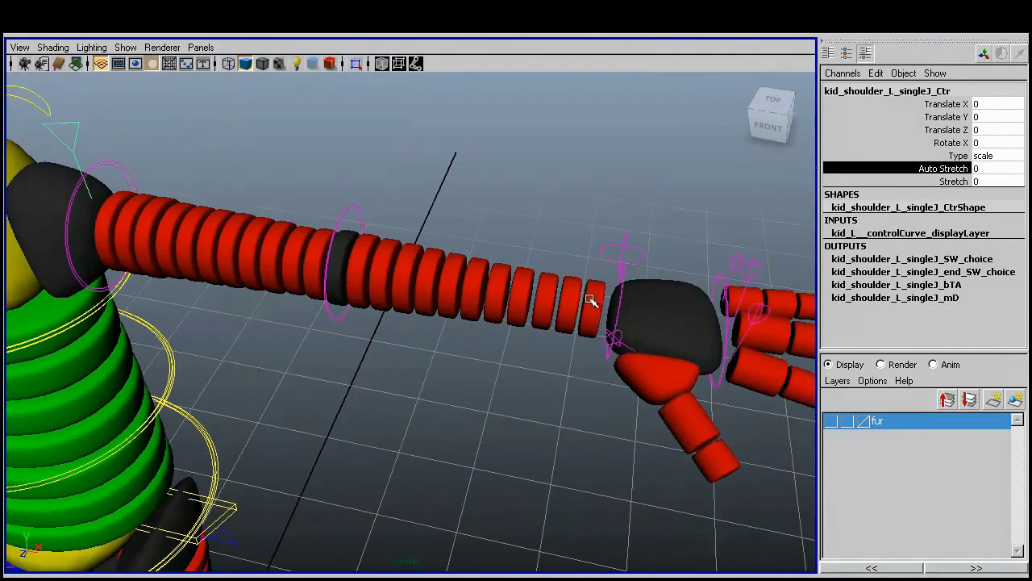
left_click(684, 282)
left_click_drag(677, 152, 581, 288, "alt")
left_click(581, 288)
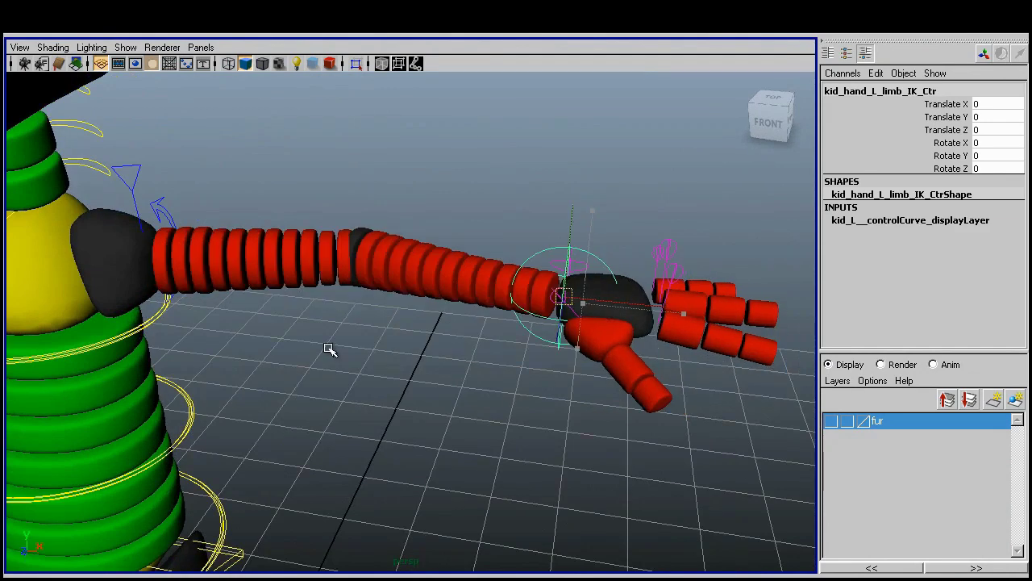
left_click_drag(329, 349, 347, 380, "alt")
Undo the arm bend and pose changes so the hand returns to rest.
key("ctrl+z")
key("ctrl+z")
key("ctrl+z")
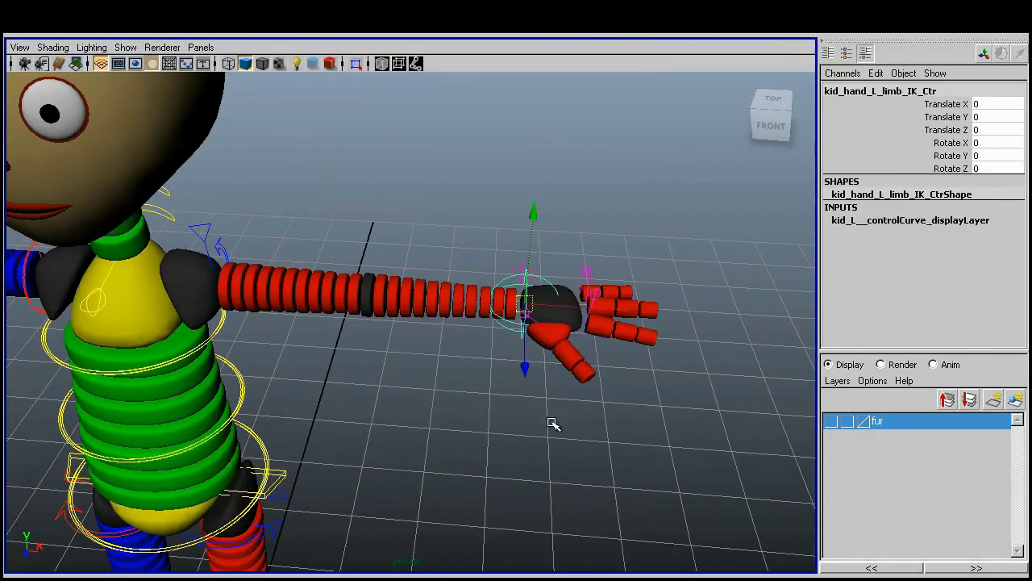
key("ctrl+z")
key("ctrl+z")
key("ctrl+z")
key("ctrl+z")
key("ctrl+z")
key("ctrl+z")
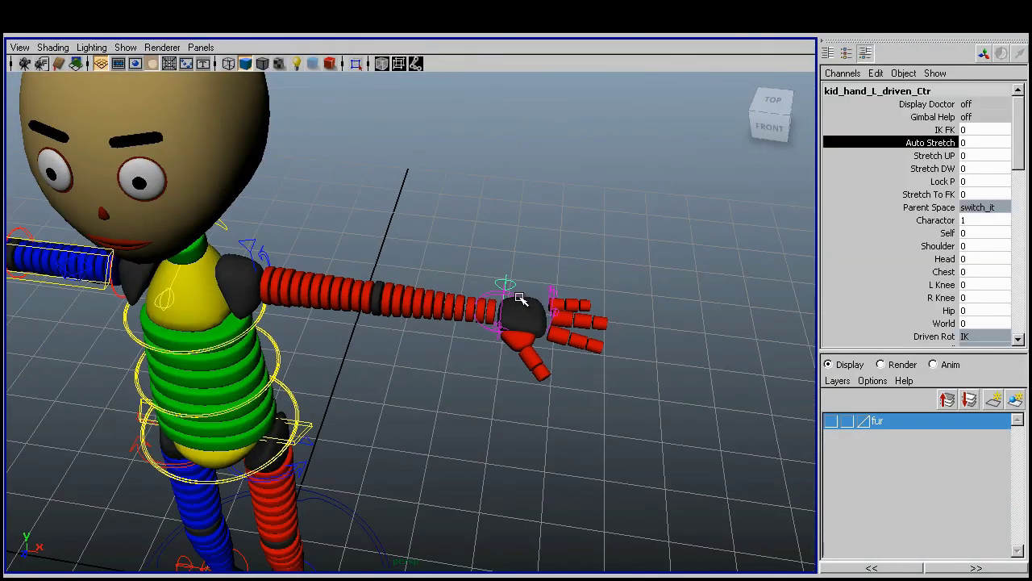
key("ctrl+z")
key("ctrl+z")
key("ctrl+z")
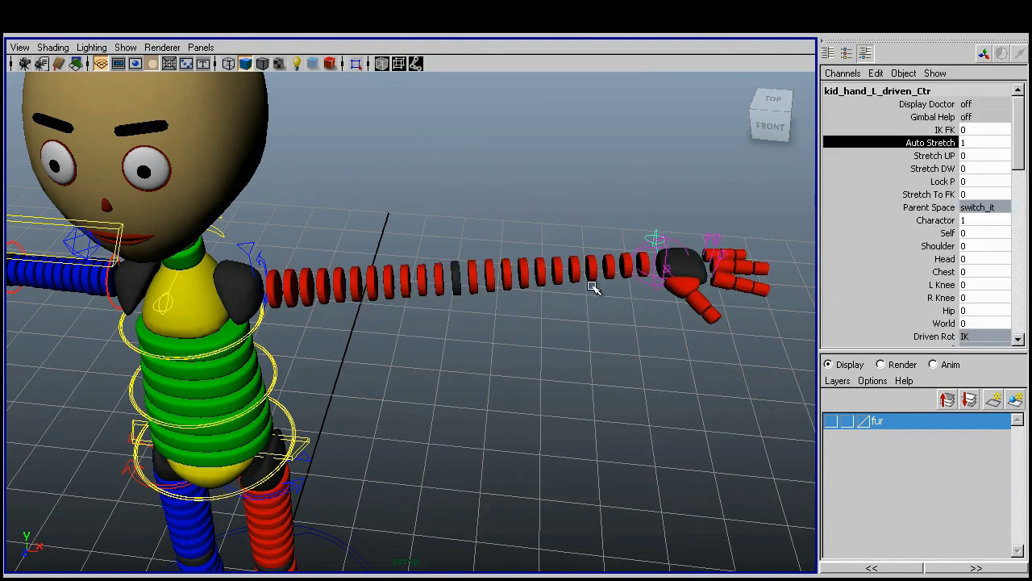
key("ctrl+z")
key("ctrl+z")
key("ctrl+z")
key("ctrl+z")
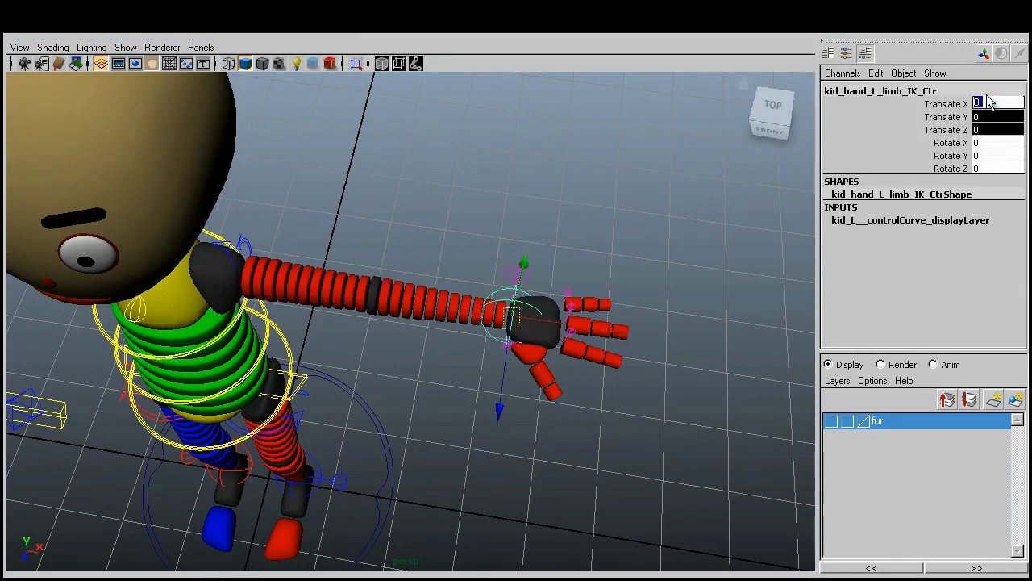
key("ctrl+z")
key("ctrl+z")
key("ctrl+z")
key("ctrl+z")
Raise the lower arm stretch to 1.06, then undo repeatedly until the left arm is straight again.
mouse_move(784, 228)
middle_mouse_down()
mouse_move(362, 225)
mouse_move(442, 226)
middle_mouse_up()
key("ctrl+z")
key("ctrl+z")
key("ctrl+z")
key("ctrl+z")
key("ctrl+z")
key("ctrl+z")
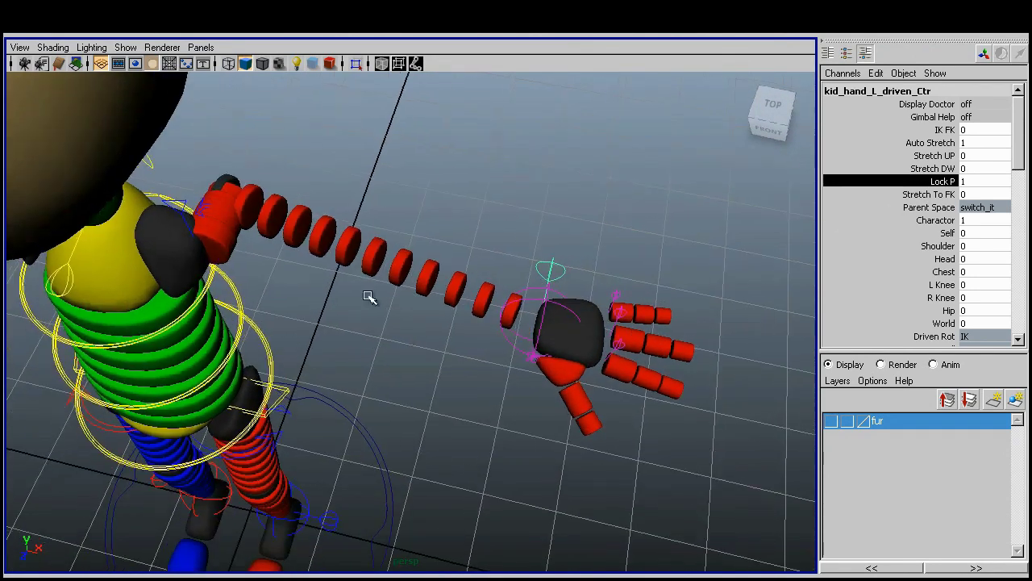
key("ctrl+z")
key("ctrl+z")
key("ctrl+z")
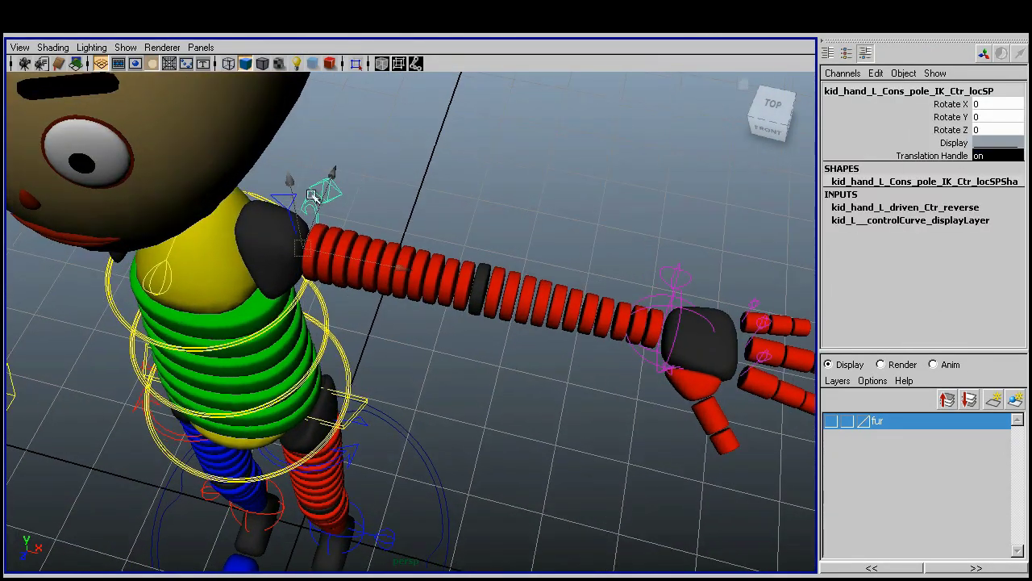
key("ctrl+z")
key("ctrl+z")
key("ctrl+z")
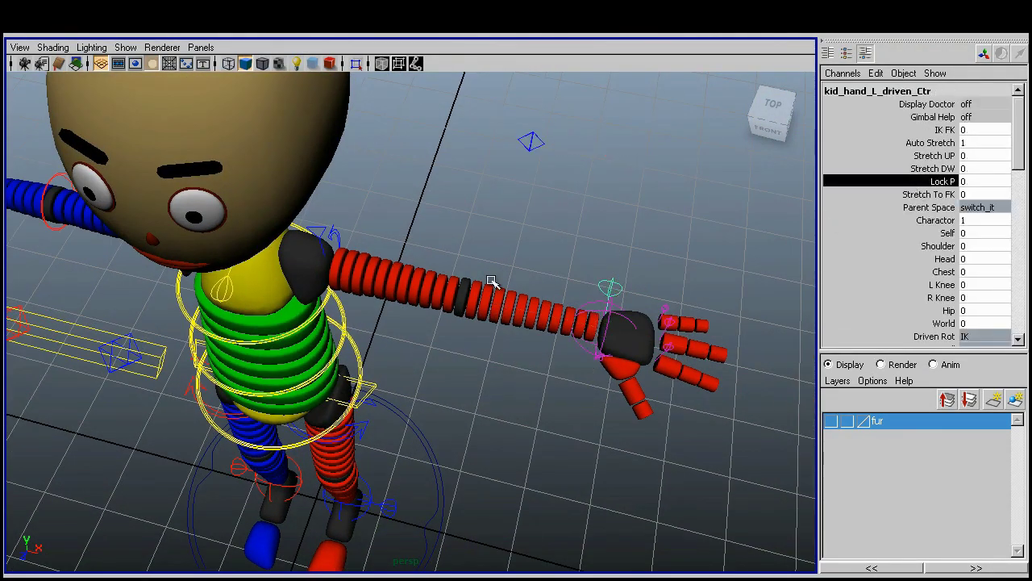
key("ctrl+z")
key("ctrl+z")
key("ctrl+z")
key("ctrl+z")
key("ctrl+z")
key("ctrl+z")
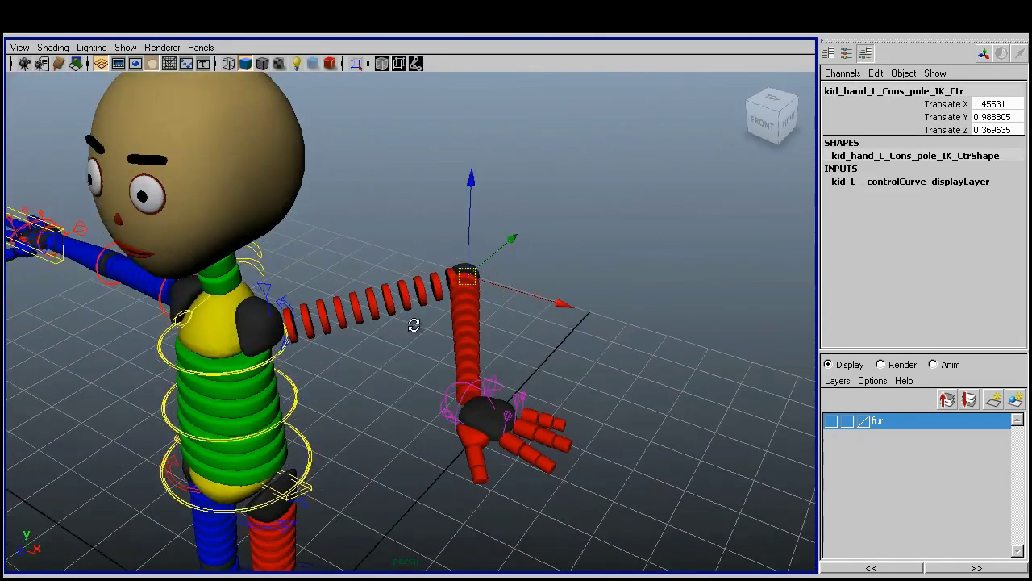
key("ctrl+z")
key("ctrl+z")
key("ctrl+z")
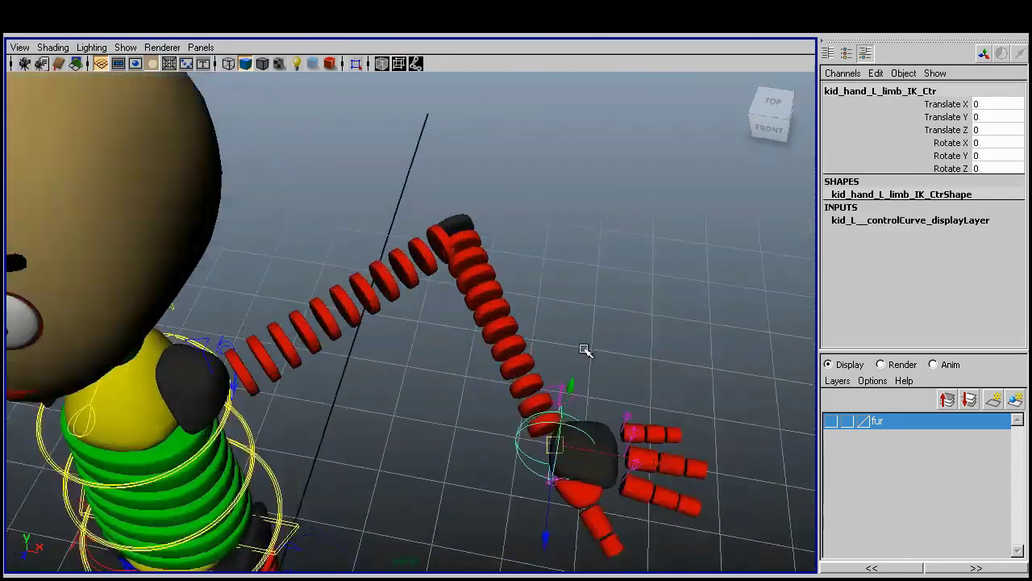
key("ctrl+z")
key("ctrl+z")
key("ctrl+z")
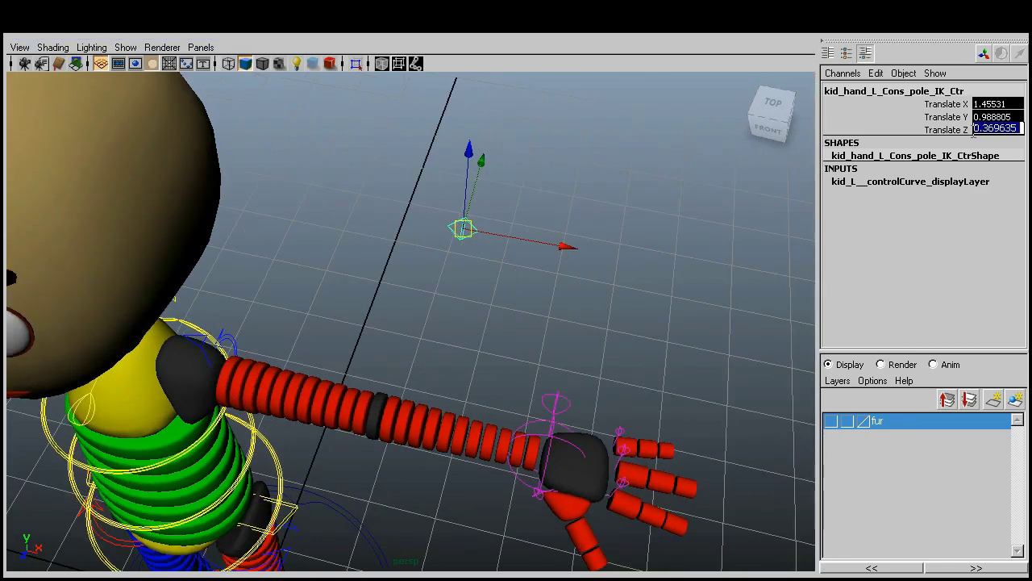
key("ctrl+z")
key("ctrl+z")
key("ctrl+z")
key("ctrl+z")
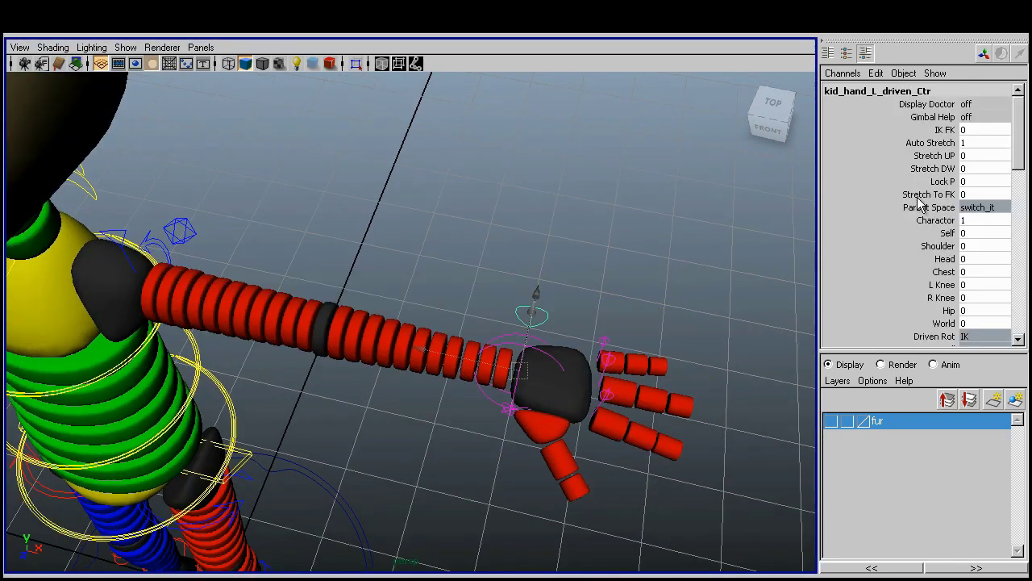
key("ctrl+z")
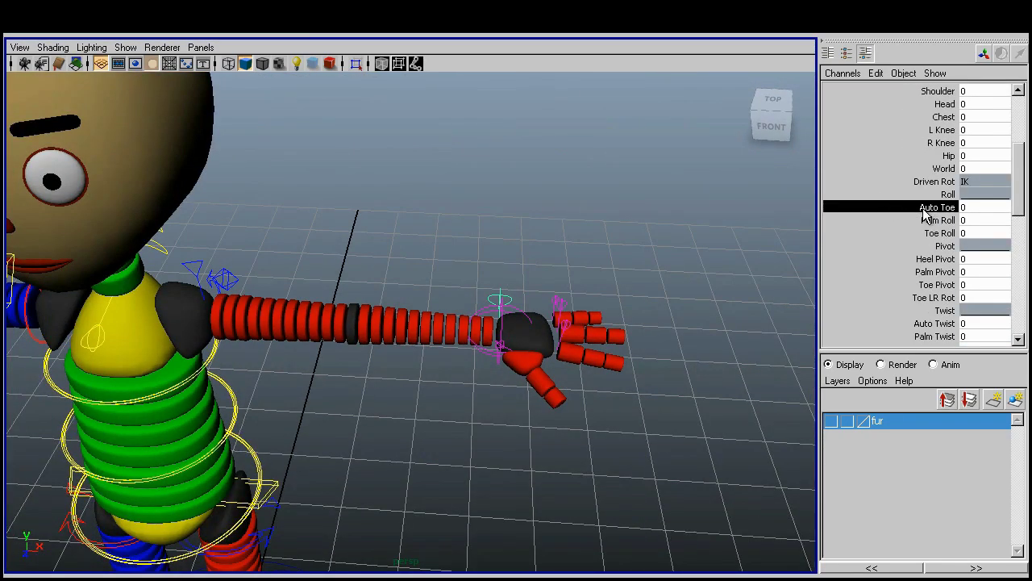
key("ctrl+z")
Roll the left palm to 10, then reset Palm Roll, Toe Roll, Palm Pivot, Toe Pivot and Toe Twist to 0.
key("ctrl+z")
middle_click_drag(634, 258, 664, 258)
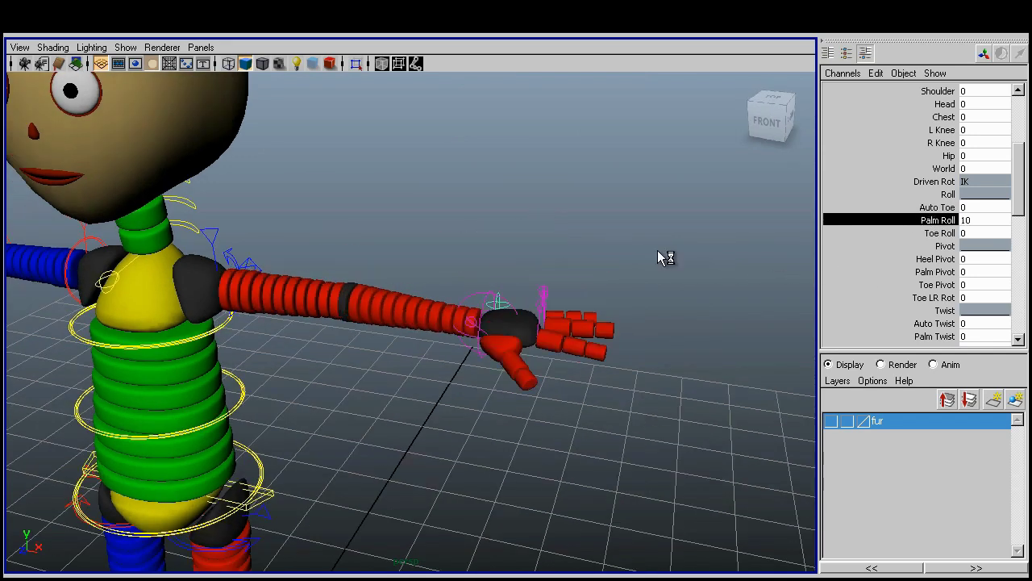
key("ctrl+z")
scroll(914, 211, "down", 2)
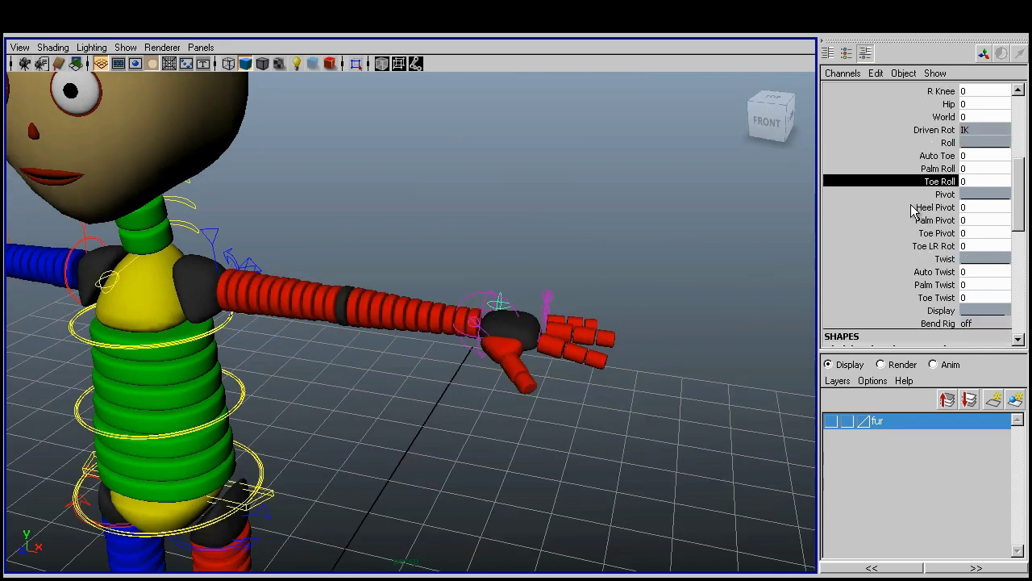
key("ctrl+z")
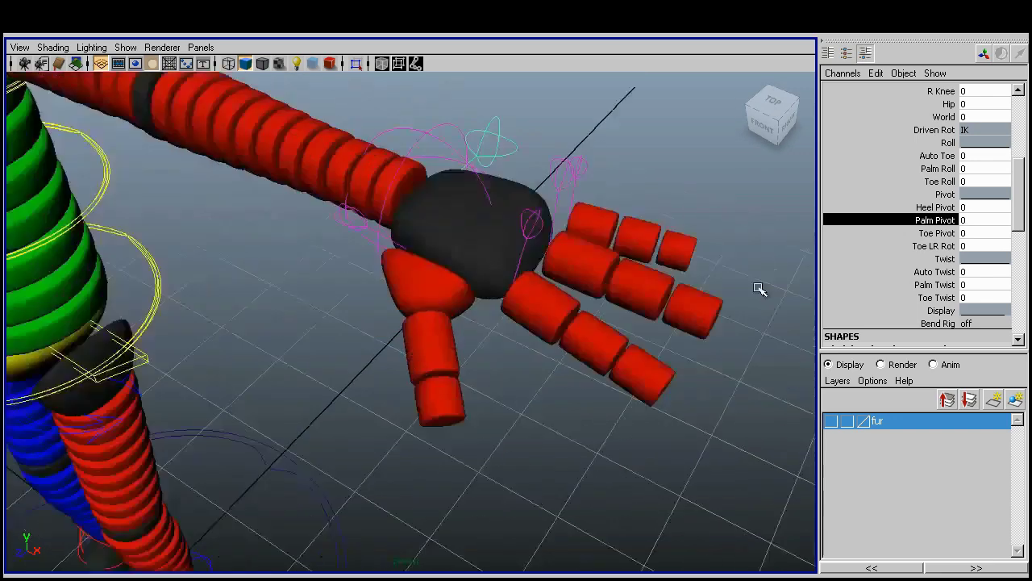
key("ctrl+z")
key("ctrl+z")
key("ctrl+z")
key("ctrl+z")
key("ctrl+z")
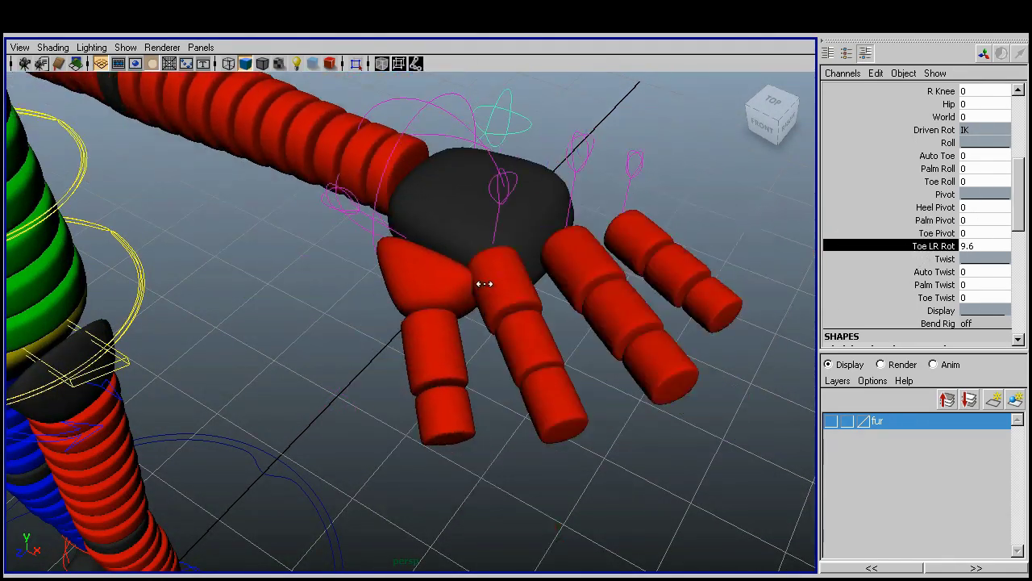
key("ctrl+z")
key("ctrl+z")
key("ctrl+z")
key("ctrl+z")
key("ctrl+z")
key("ctrl+z")
key("ctrl+z")
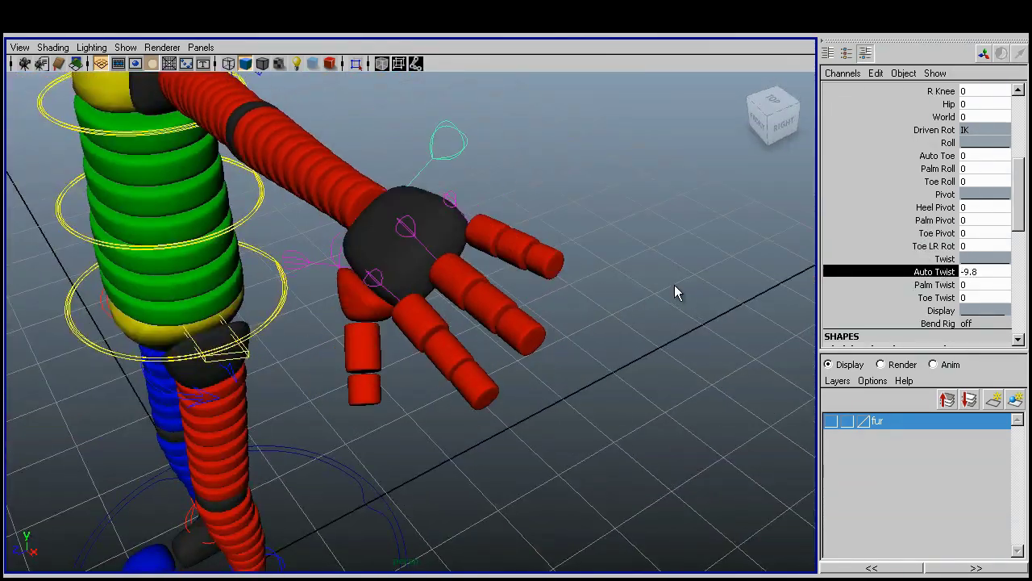
key("ctrl+z")
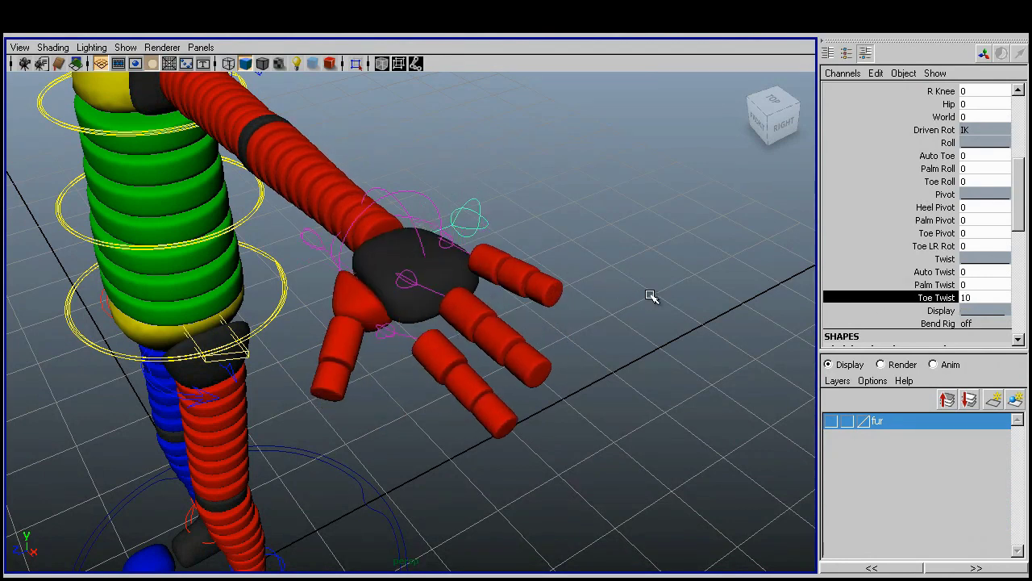
key("ctrl+z")
key("ctrl+z")
key("ctrl+z")
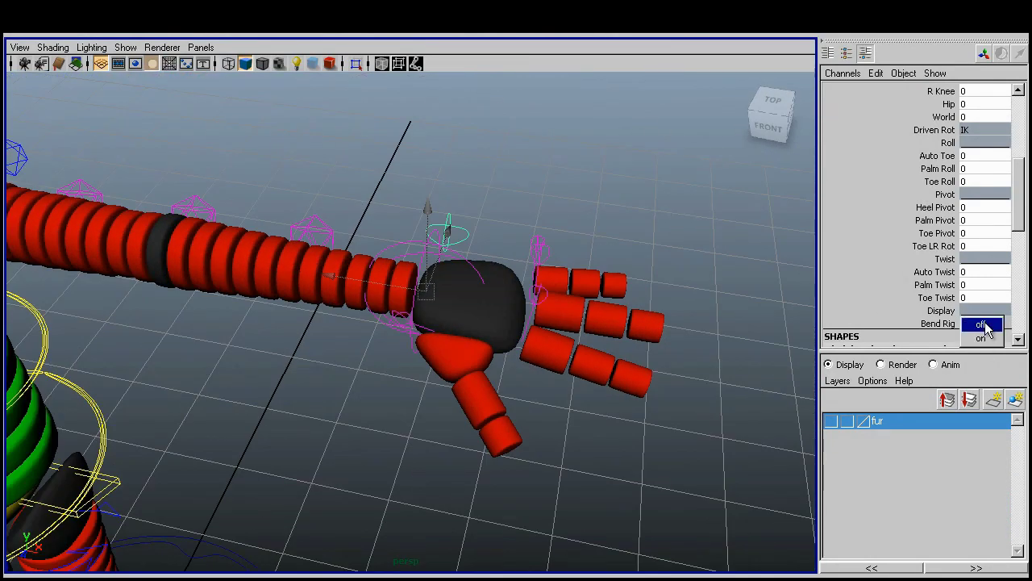
On kid_hand_L_doctor, raise Palm Roll UP to 9.31.
scroll(994, 230, "up", 3)
key("ctrl+z")
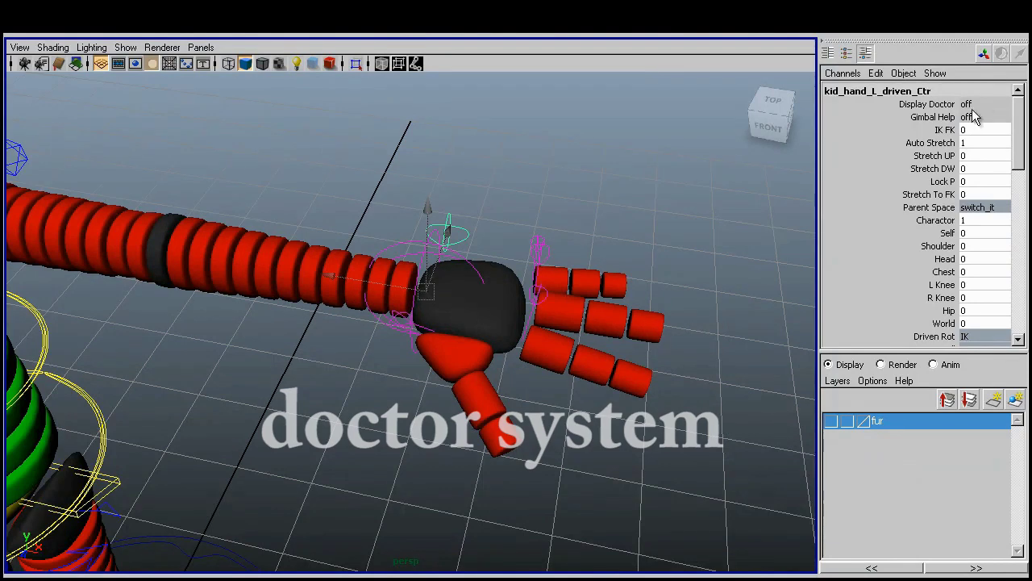
key("ctrl+z")
key("ctrl+z")
key("ctrl+z")
key("ctrl+z")
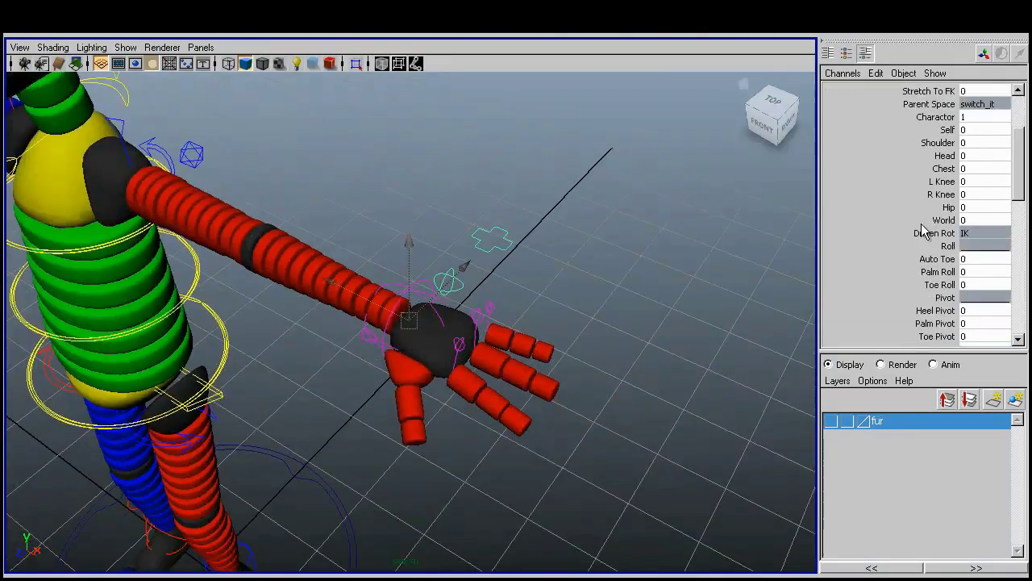
scroll(940, 202, "down", 3)
key("ctrl+z")
key("ctrl+z")
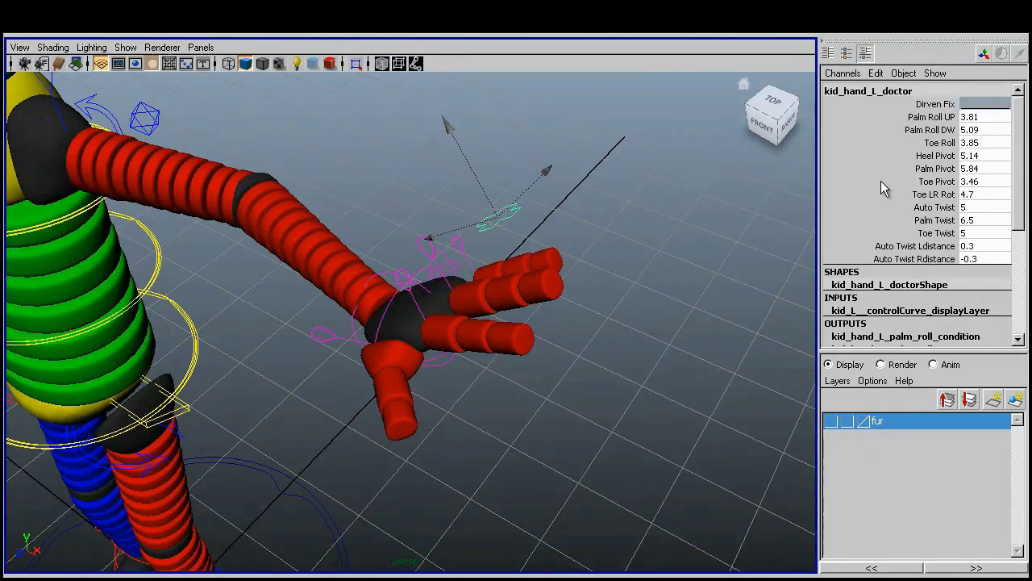
left_click(932, 117)
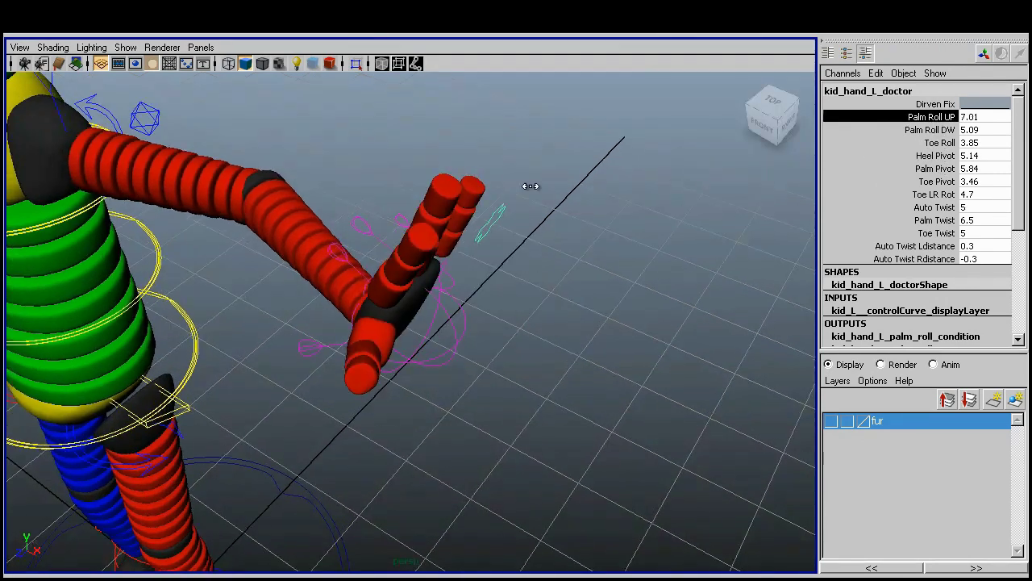
middle_click_drag(530, 184, 524, 254)
Test Palm Roll on kid_hand_L_driven_Ctr to see the palm roll further.
key("ctrl+z")
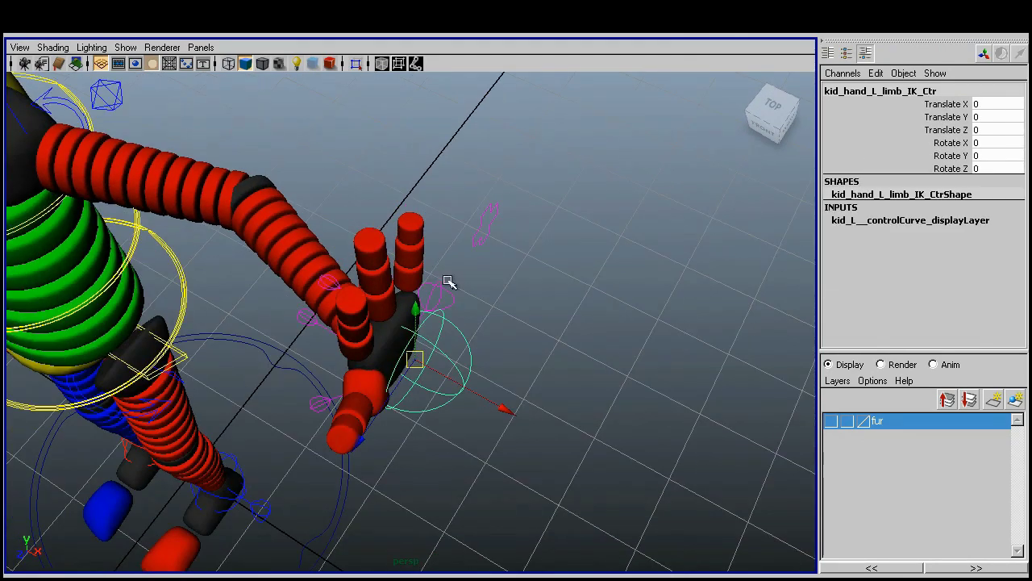
key("ctrl+z")
left_click(938, 220)
middle_click_drag(518, 226, 524, 217)
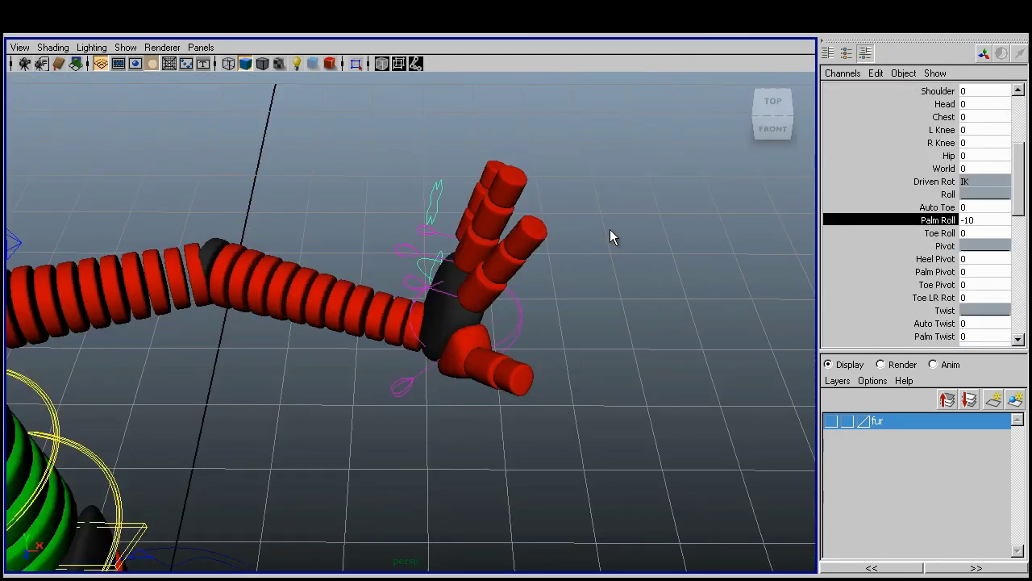
key("ctrl+z")
key("ctrl+z")
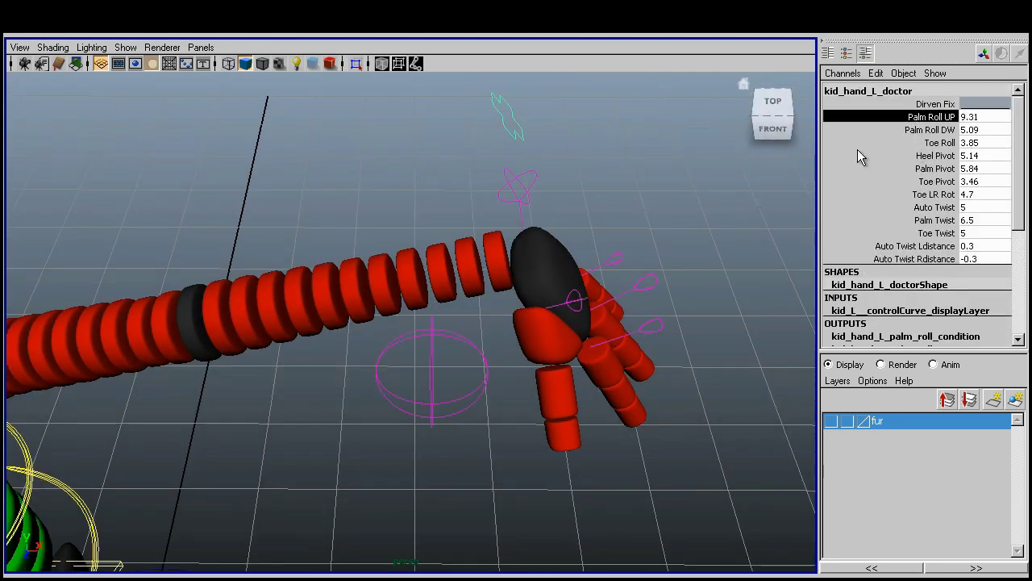
key("ctrl+z")
key("ctrl+z")
key("ctrl+z")
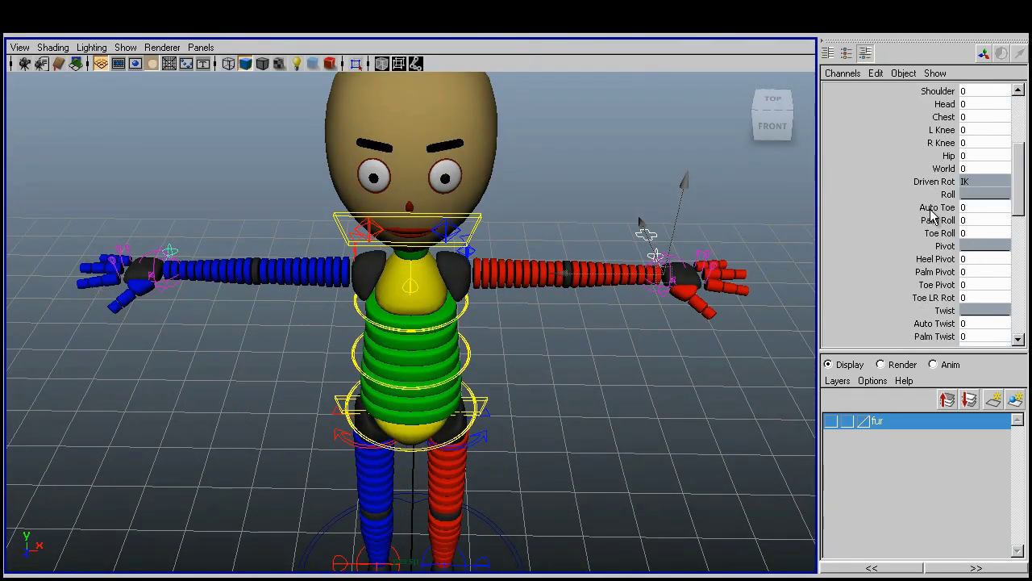
left_click(935, 221)
middle_click_drag(702, 289, 717, 289)
Reset Palm Roll and Toe Roll to 0 on the hand control.
type("0")
key("Tab")
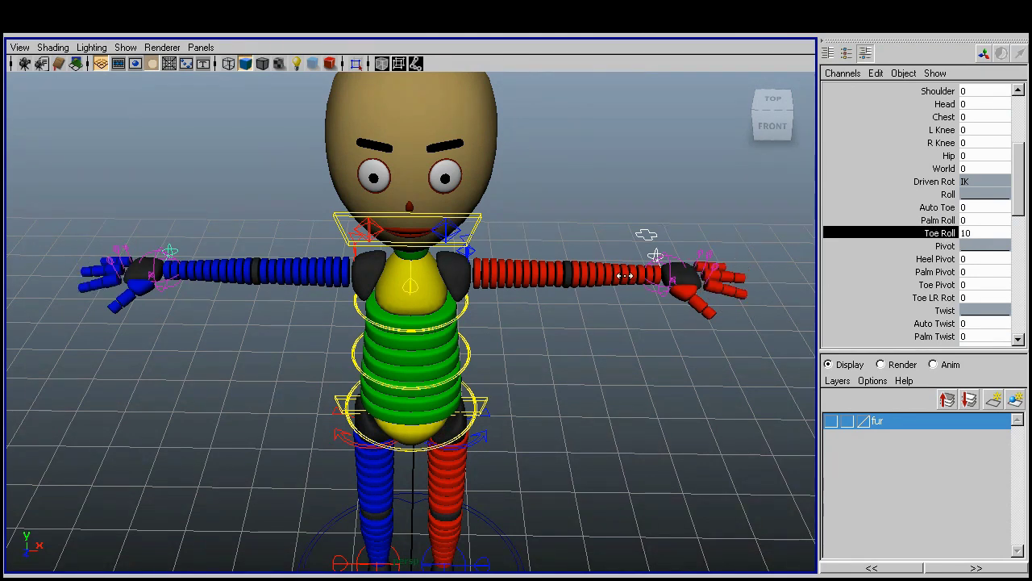
type("0")
scroll(919, 162, "down", 3)
left_click(919, 156)
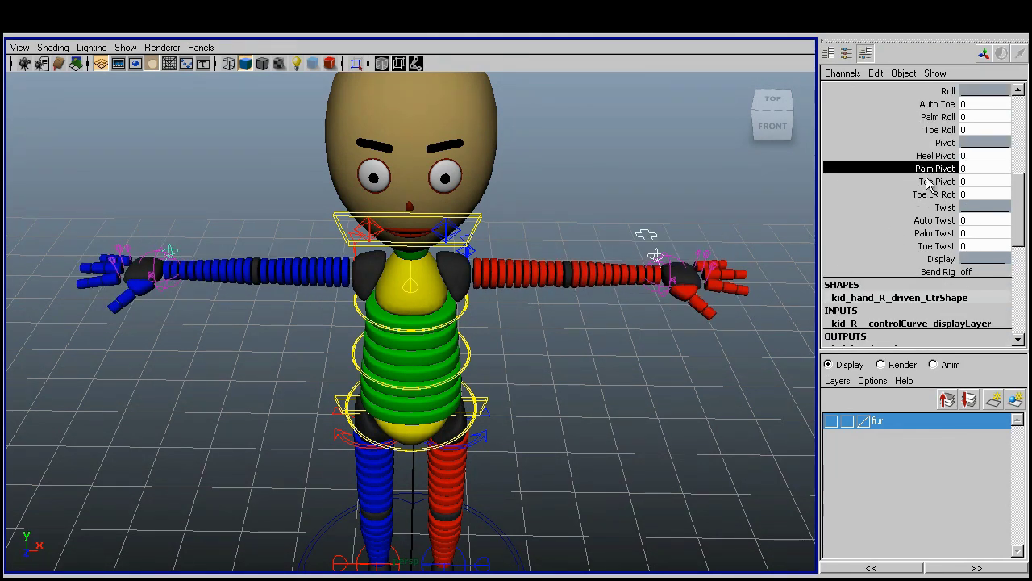
left_click(932, 182)
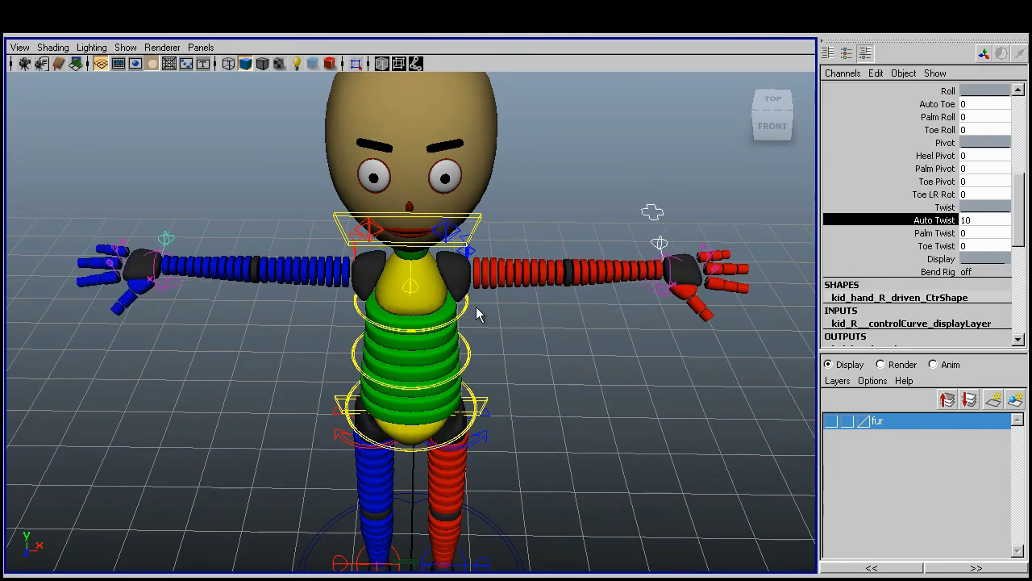
Curl the left index finger by lowering its Bend 0–2 values.
key("f")
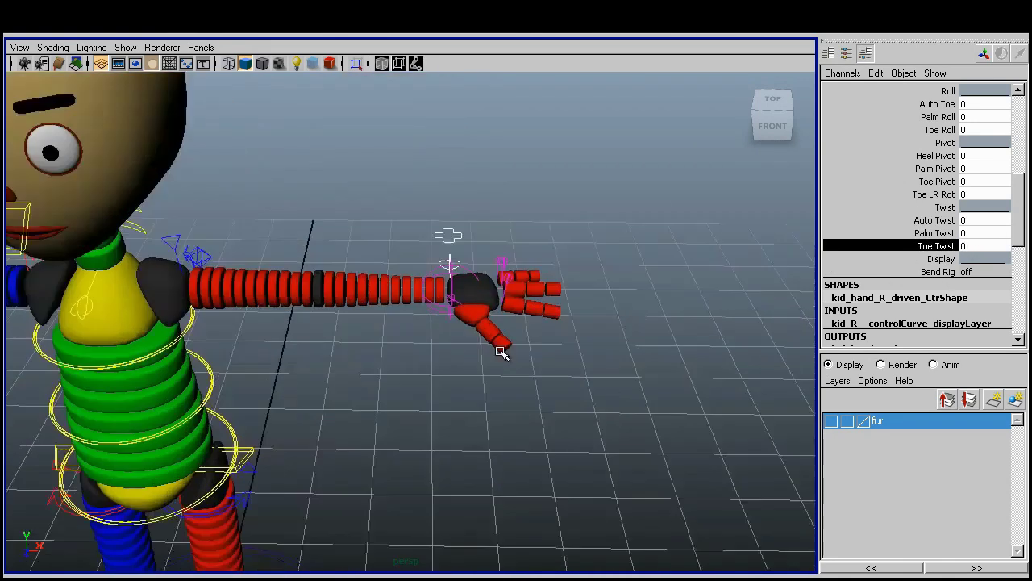
left_click(541, 264)
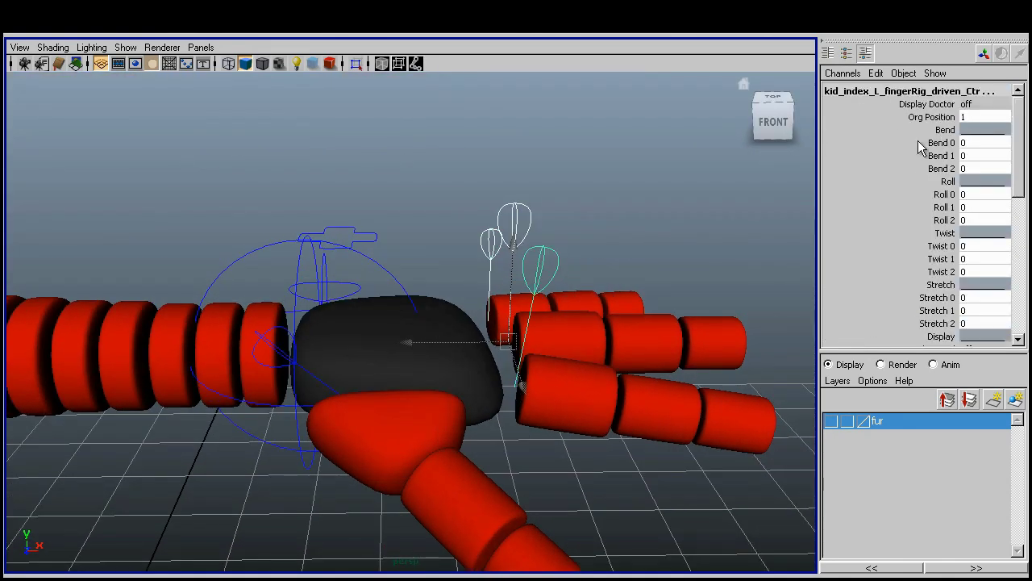
left_click_drag(761, 200, 695, 233, "alt")
mouse_move(764, 214)
middle_mouse_down()
mouse_move(579, 298)
mouse_move(268, 274)
middle_mouse_up()
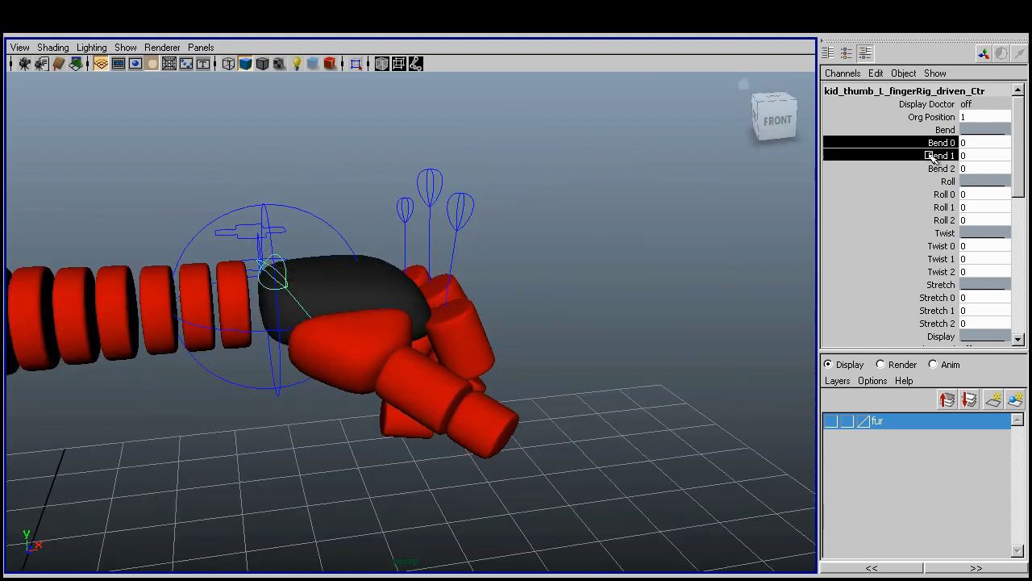
Bend the thumb joints to -3.6, then move on to the other finger controls.
left_click_drag(931, 158, 940, 169)
mouse_move(438, 272)
middle_mouse_down()
mouse_move(382, 299)
mouse_move(502, 314)
mouse_move(517, 195)
middle_mouse_up()
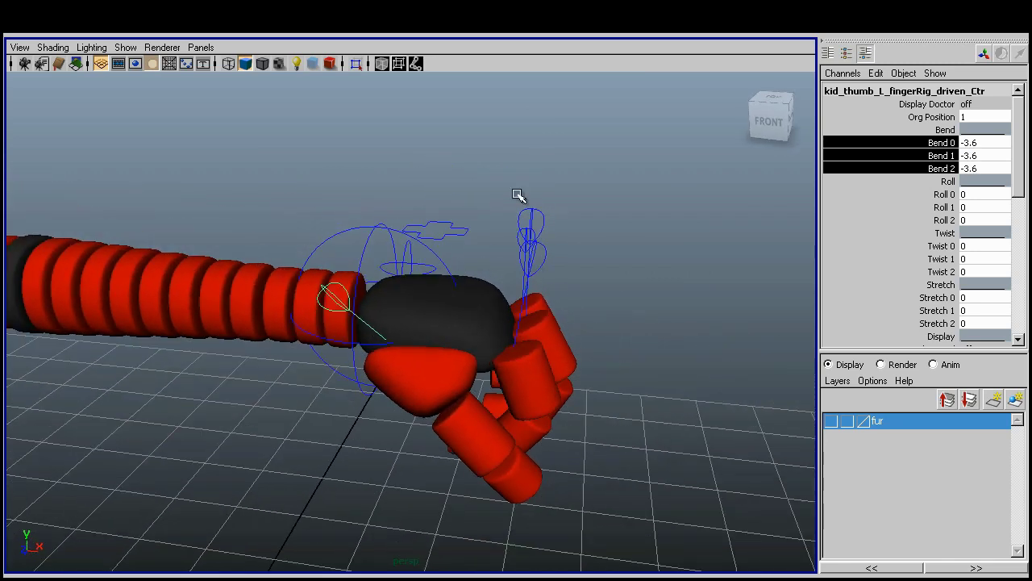
left_click(979, 104)
scroll(971, 157, "down", 5)
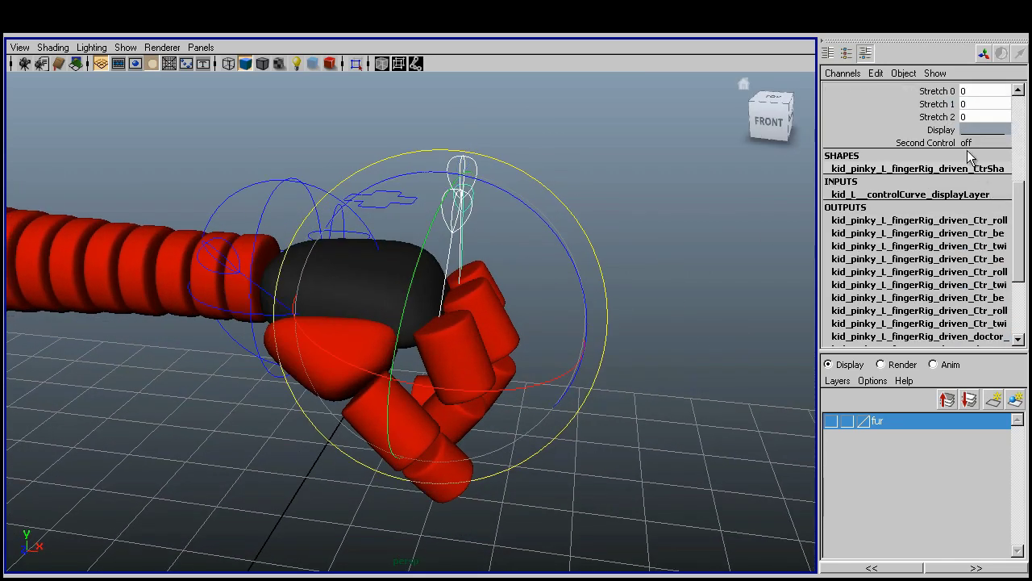
left_click(517, 201)
mouse_move(648, 315)
left_mouse_down("alt")
mouse_move(517, 200)
mouse_move(620, 393)
left_mouse_up("alt")
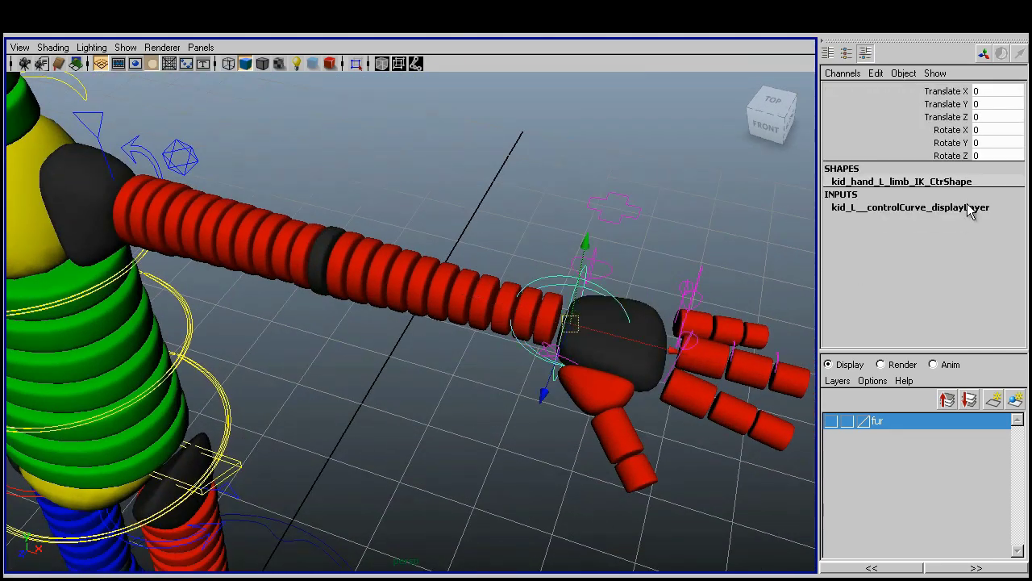
Re-pose the bent left arm by pulling kid_hand_L_limb_IK_Ctr upward.
left_click(617, 274)
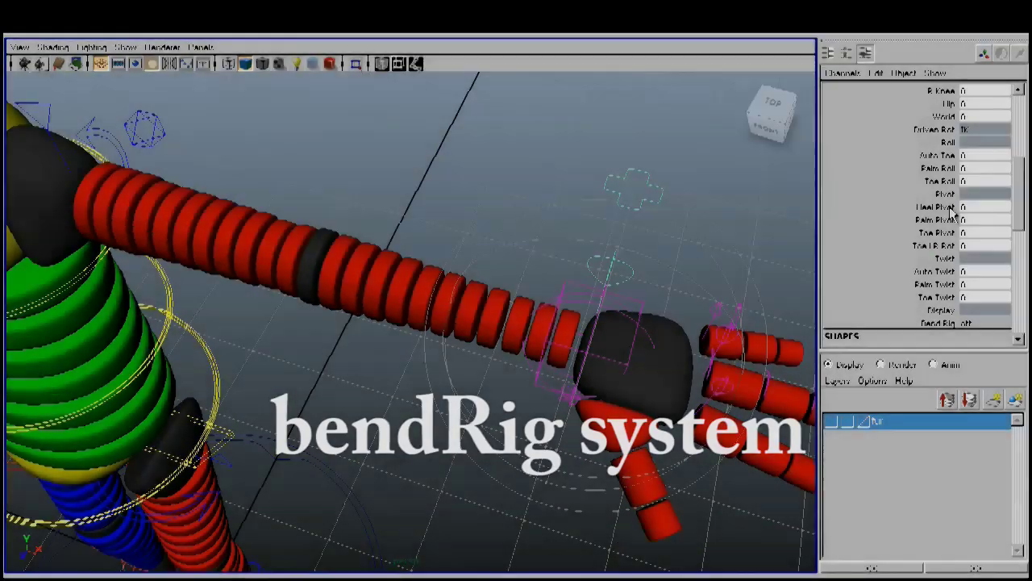
scroll(952, 211, "down", 2)
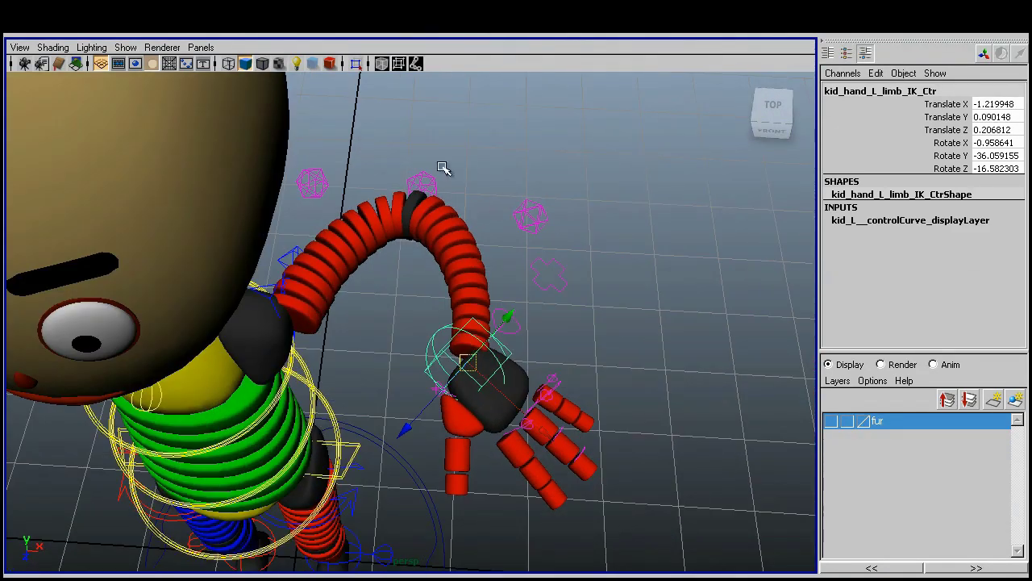
left_click(472, 367)
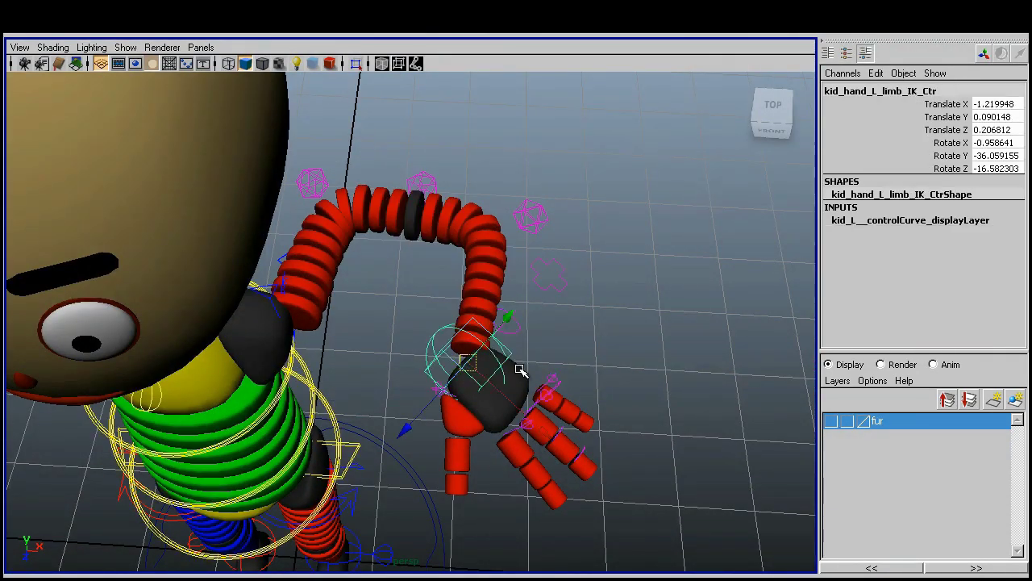
mouse_move(472, 367)
left_mouse_down()
mouse_move(577, 516)
mouse_move(477, 226)
left_mouse_up()
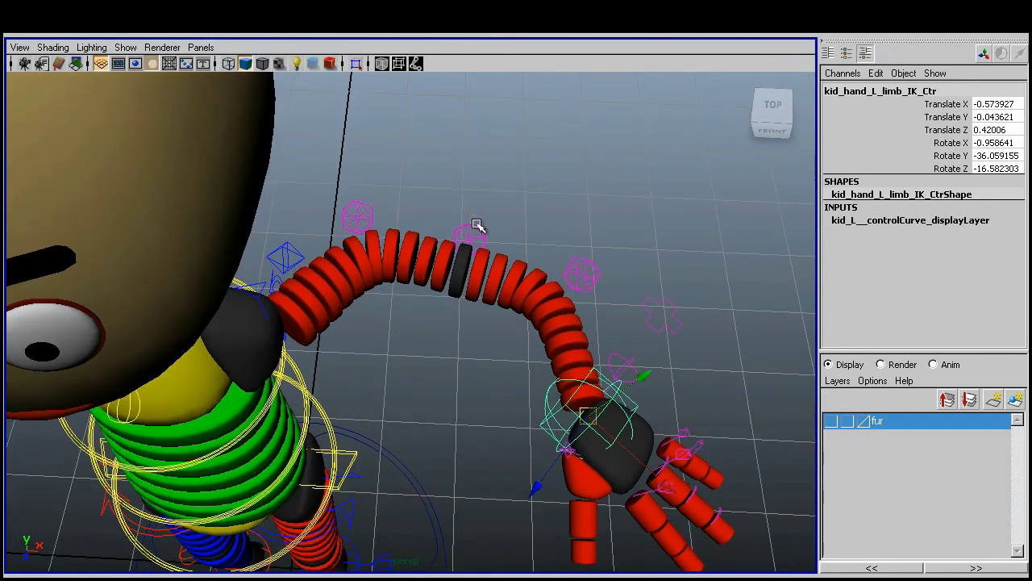
On the arm's bendRig MID control, set UP/DW Curvature to 0.5, adjust curvature positions and set auto bend to 0.
left_click(477, 226)
right_click_drag(476, 226, 655, 228, "alt")
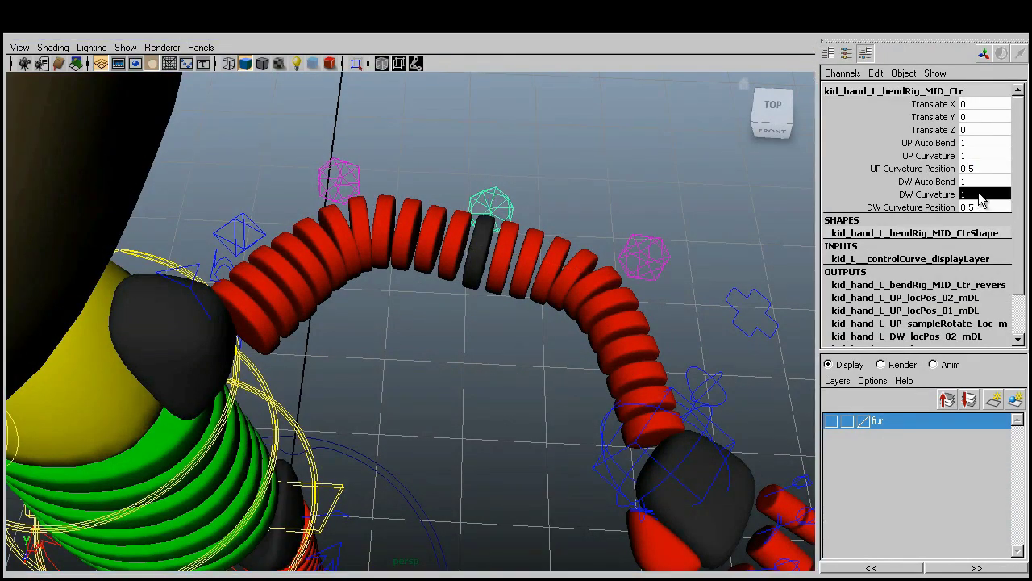
type("0.5")
key("Return")
key("[")
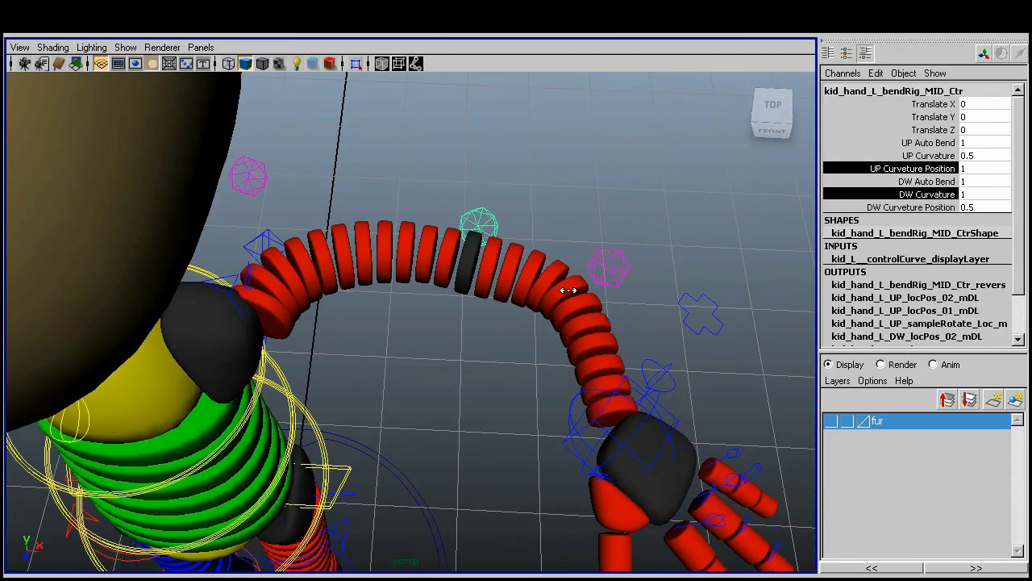
middle_click_drag(507, 284, 613, 282)
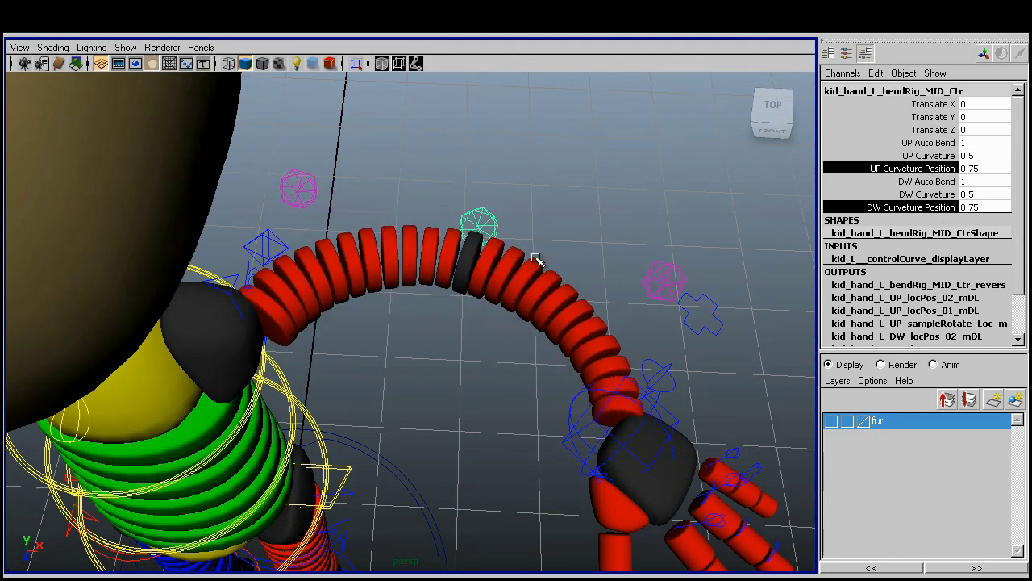
key("ctrl+z")
type("0")
key("Return")
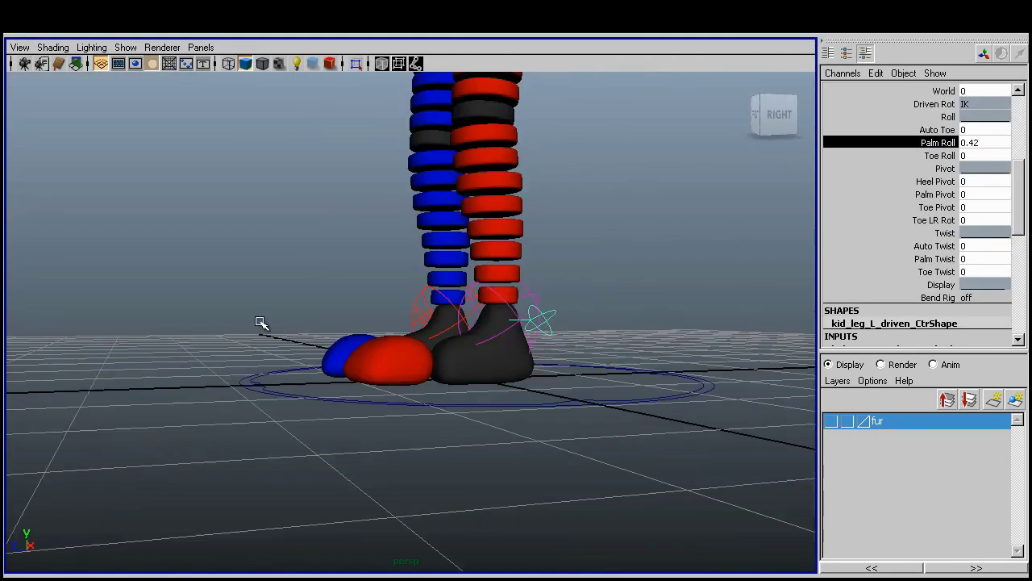
Roll the right foot with Palm Roll to bend the knees, then reset Palm Roll to 0.
left_click(925, 133)
left_click(928, 143)
middle_click_drag(525, 350, 339, 230)
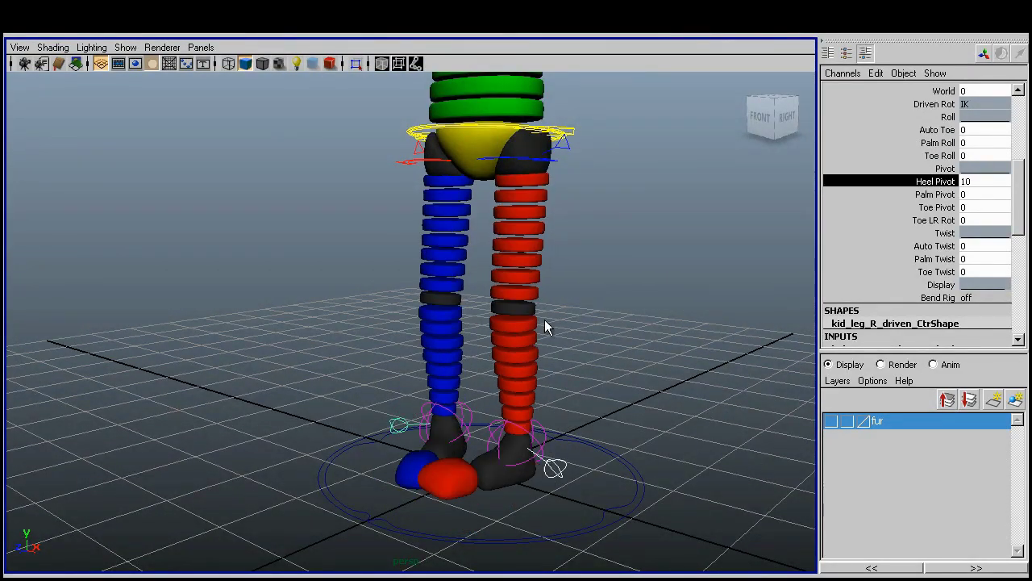
left_click(927, 143)
middle_click_drag(565, 315, 530, 315)
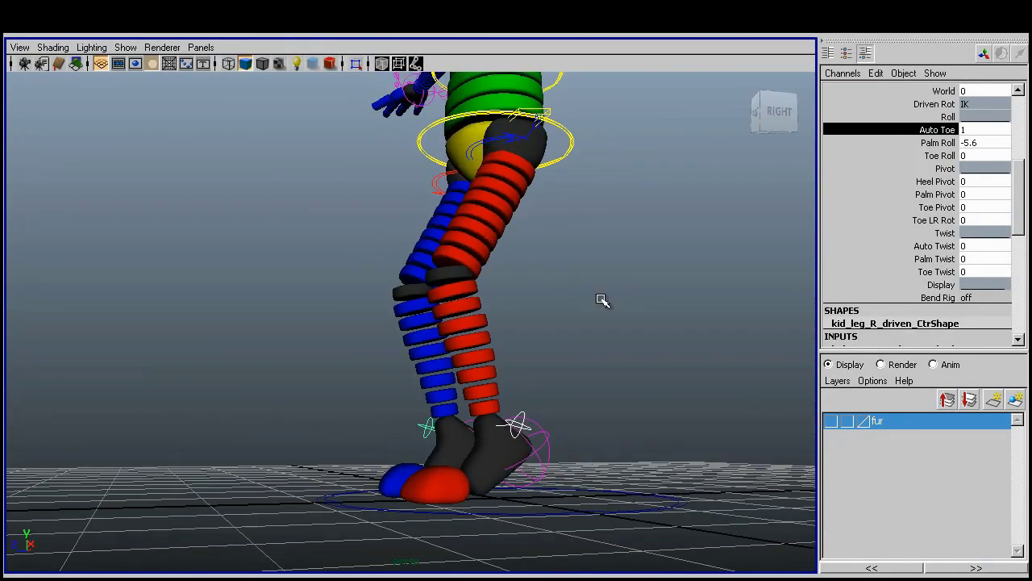
mouse_move(604, 299)
middle_mouse_down()
mouse_move(563, 317)
mouse_move(622, 320)
middle_mouse_up()
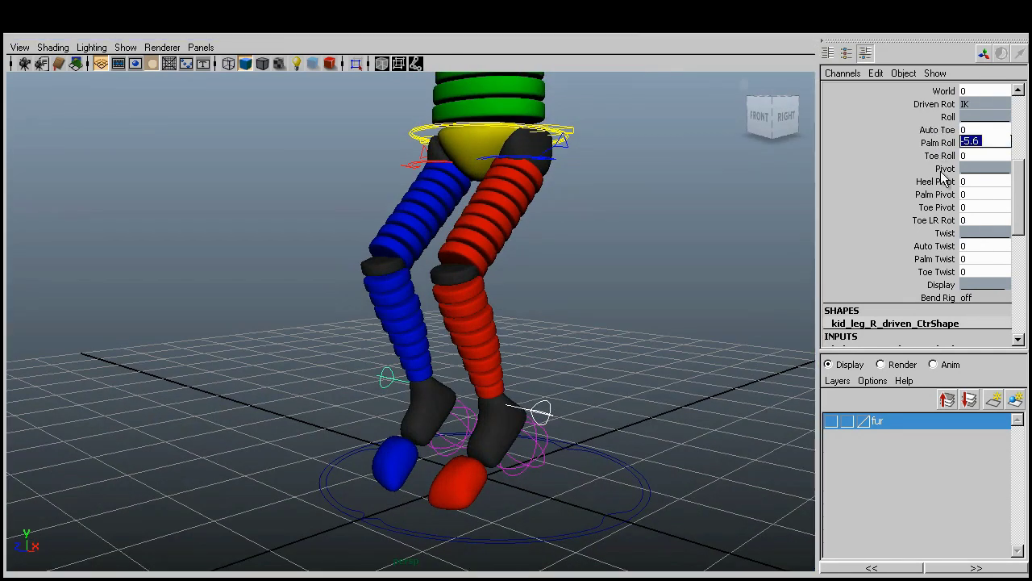
type("0")
key("Return")
Test the right foot pivots and set Palm Twist to -10.
middle_click_drag(656, 313, 532, 298)
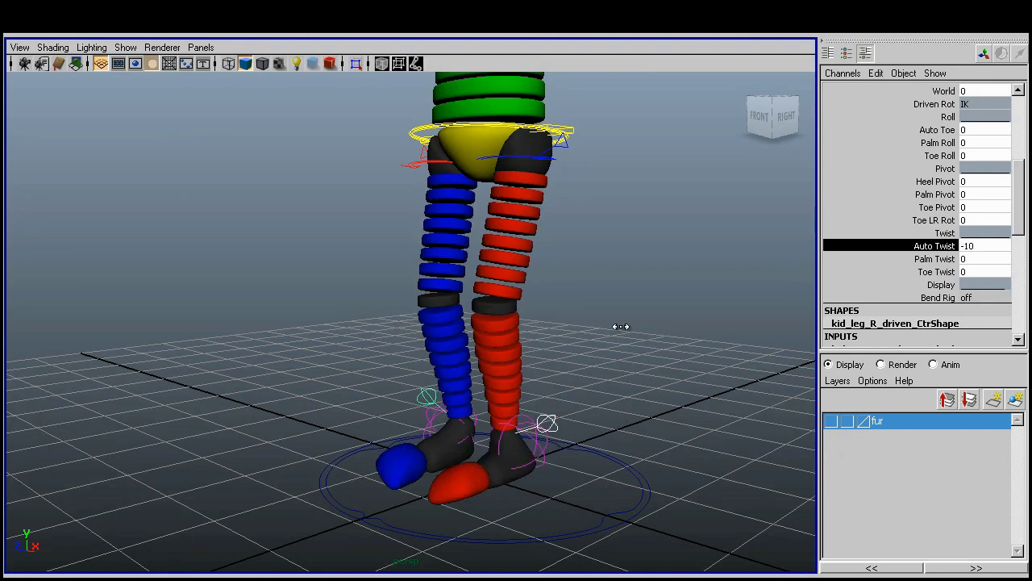
middle_click_drag(530, 352, 554, 288)
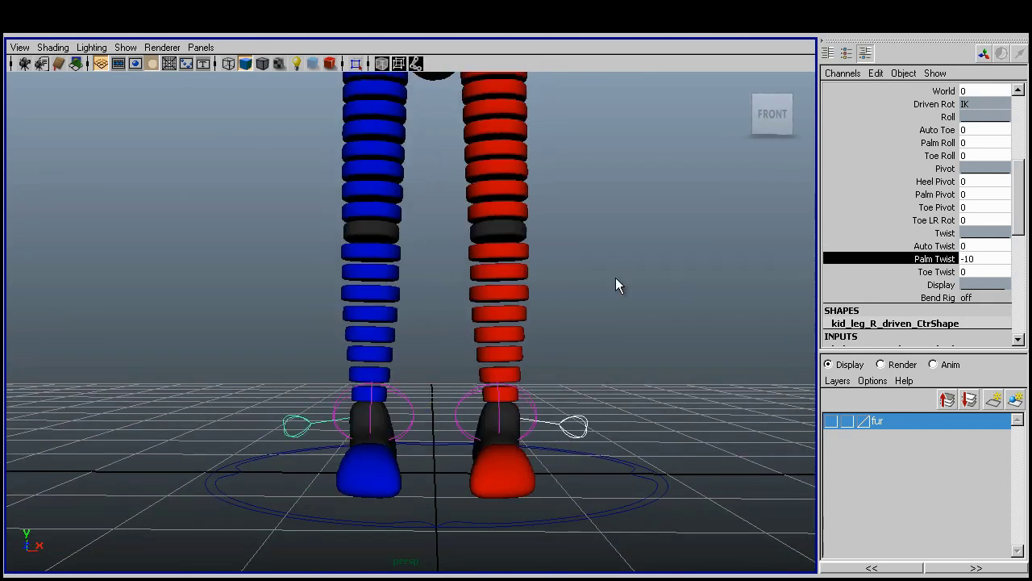
middle_click_drag(616, 279, 929, 282)
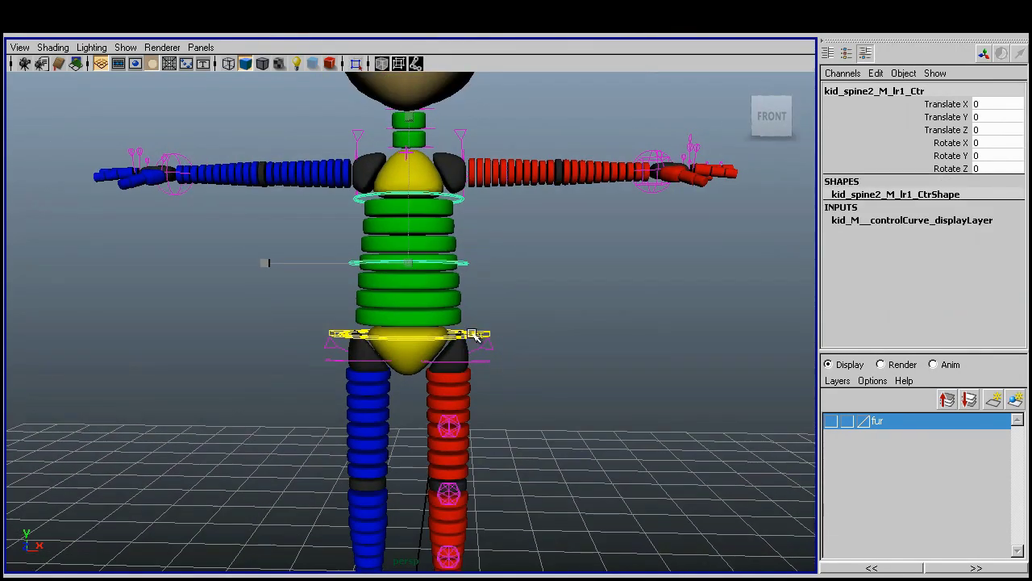
Rotate the pelvis and spine, return them to neutral, and turn the spine Wave Rig on.
key("e")
mouse_move(669, 338)
middle_mouse_down()
mouse_move(685, 322)
mouse_move(643, 345)
mouse_move(770, 300)
middle_mouse_up()
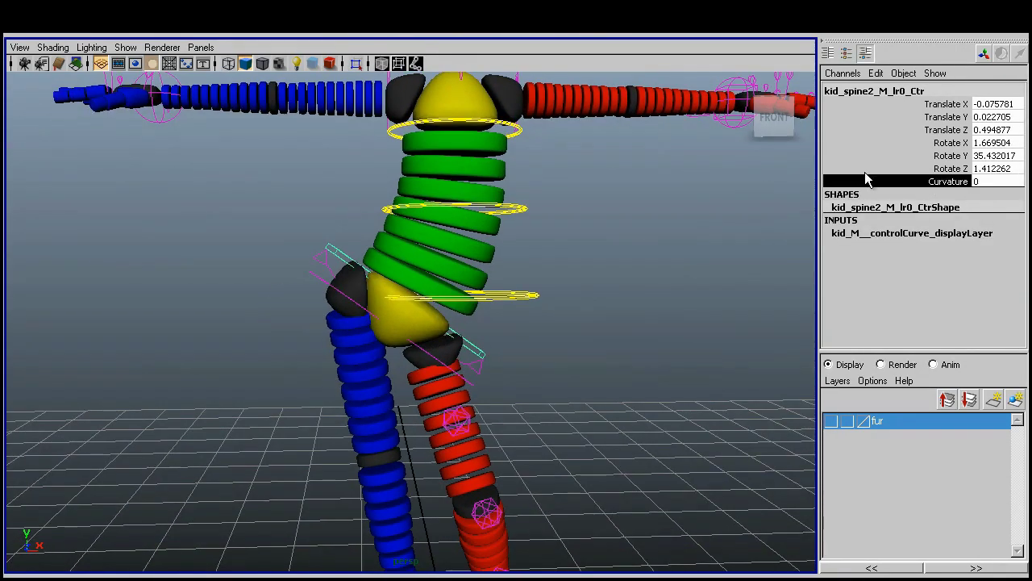
left_click_drag(864, 172, 916, 141)
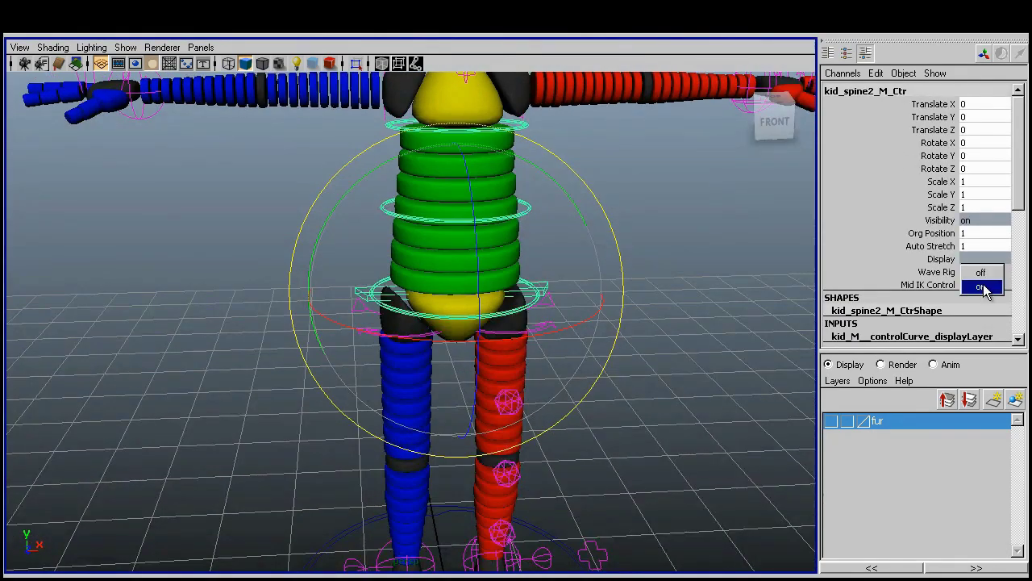
left_click(984, 288)
Try offsetting the spine's mid IK ring control, then undo back to Translate Z 0.
left_click(476, 216)
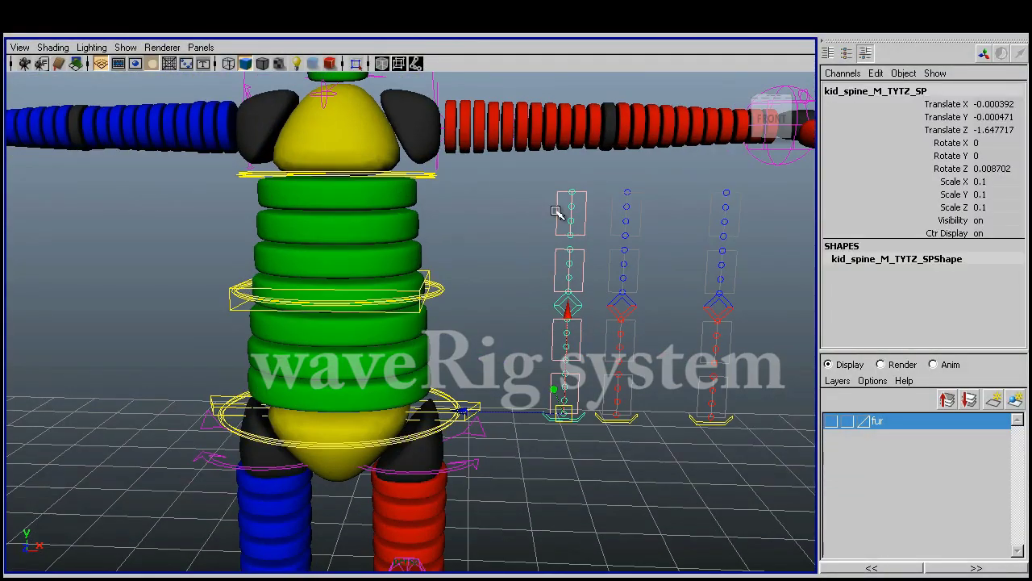
mouse_move(565, 218)
left_mouse_down()
mouse_move(472, 216)
mouse_move(572, 245)
mouse_move(490, 246)
left_mouse_up()
key("ctrl+z")
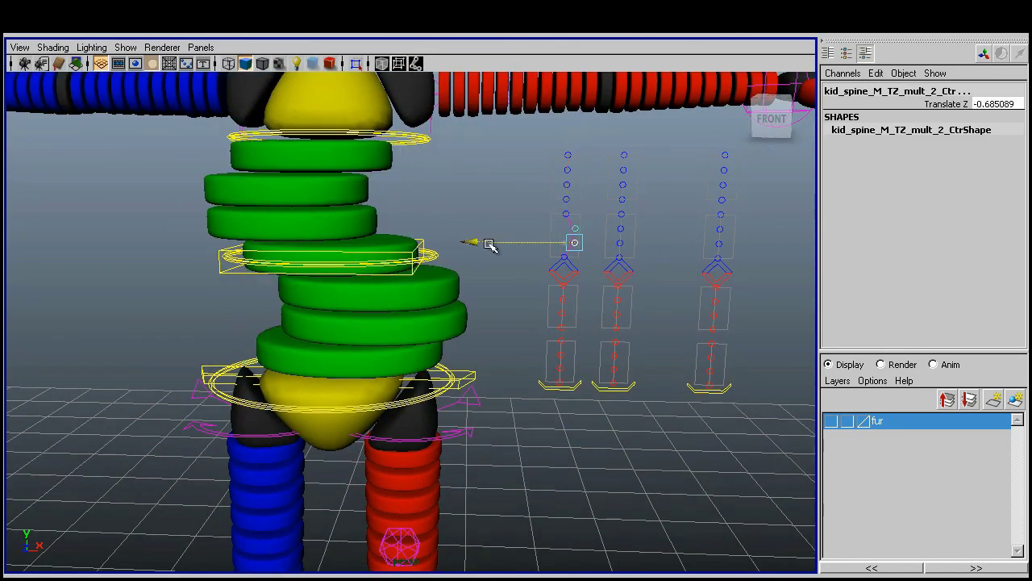
Scrub the TZ wave control's Wavelength to make the spine wave, then set it back to 2.
left_click(630, 246)
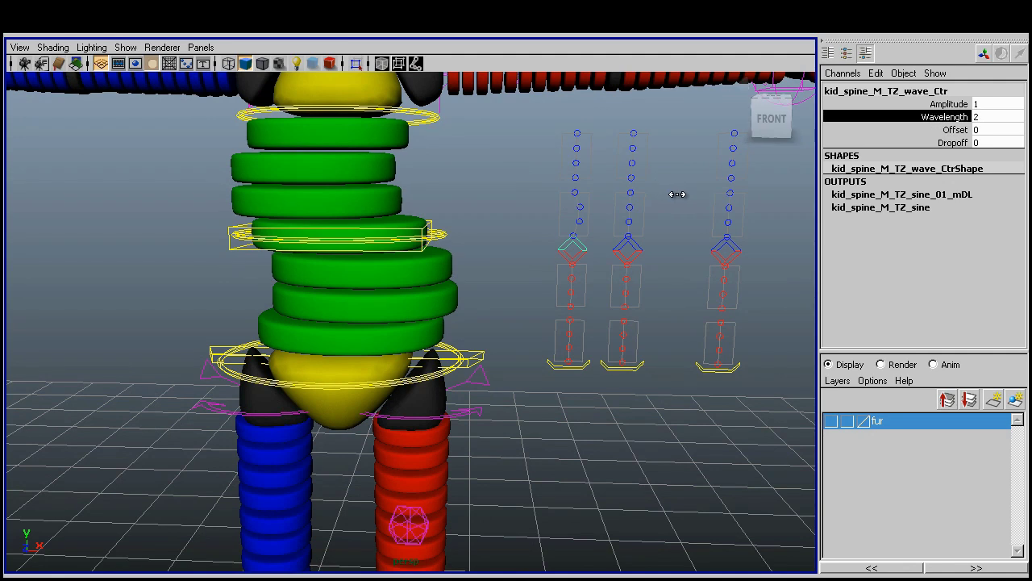
middle_click_drag(637, 197, 420, 196)
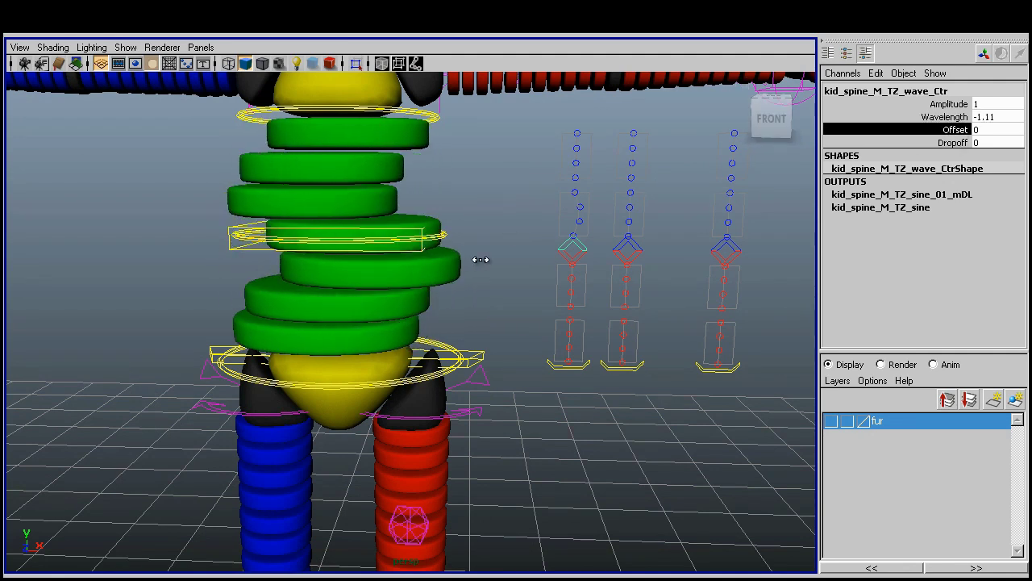
double_click(1000, 117)
type("2")
key("Return")
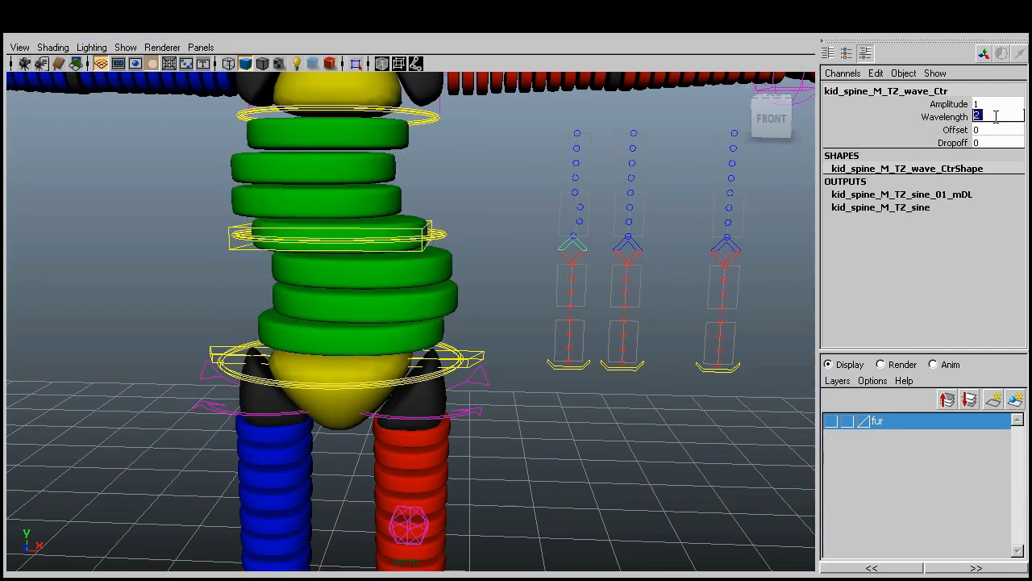
Select the spine wave controllers and move one to reshape the green spine discs.
left_click(595, 223)
scroll(491, 240, "up", 2)
left_click(492, 240)
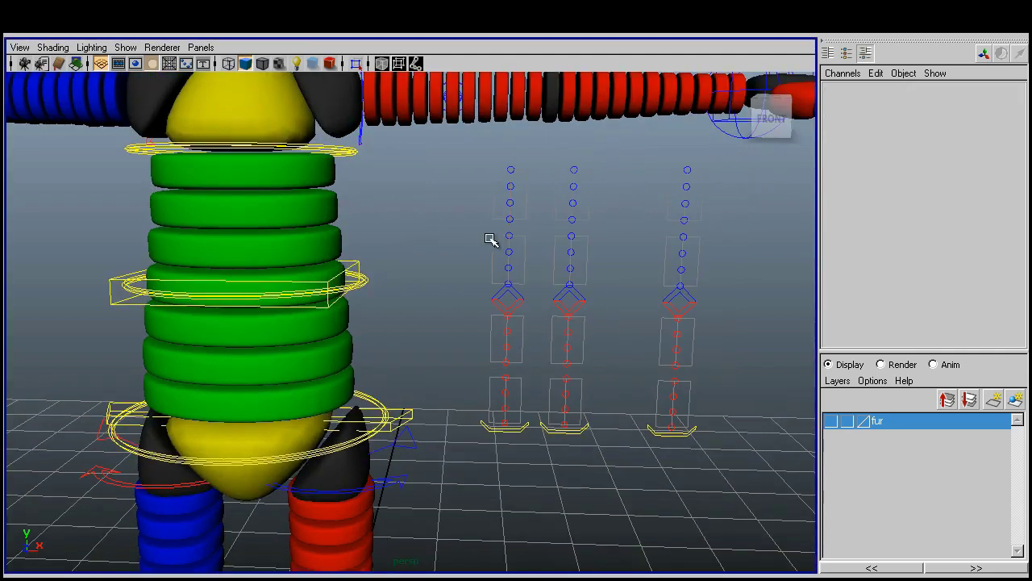
left_click(509, 284)
mouse_move(420, 282)
middle_mouse_down()
mouse_move(669, 318)
mouse_move(906, 318)
middle_mouse_up()
key("z")
key("z")
key("z")
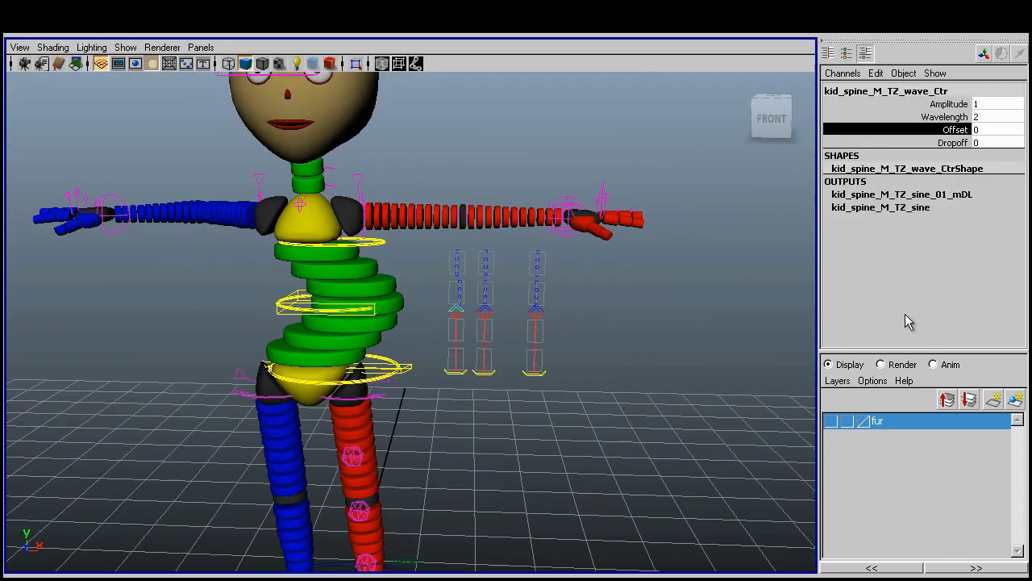
key("z")
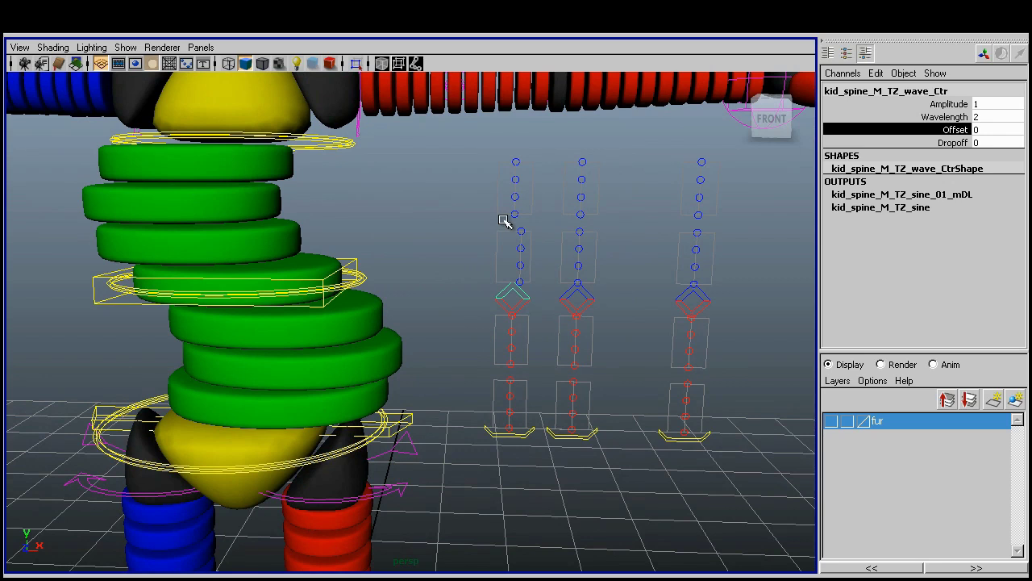
Reset a wave-chain spine controller's Translate Z to 0.
left_click(521, 281)
scroll(567, 288, "up", 2)
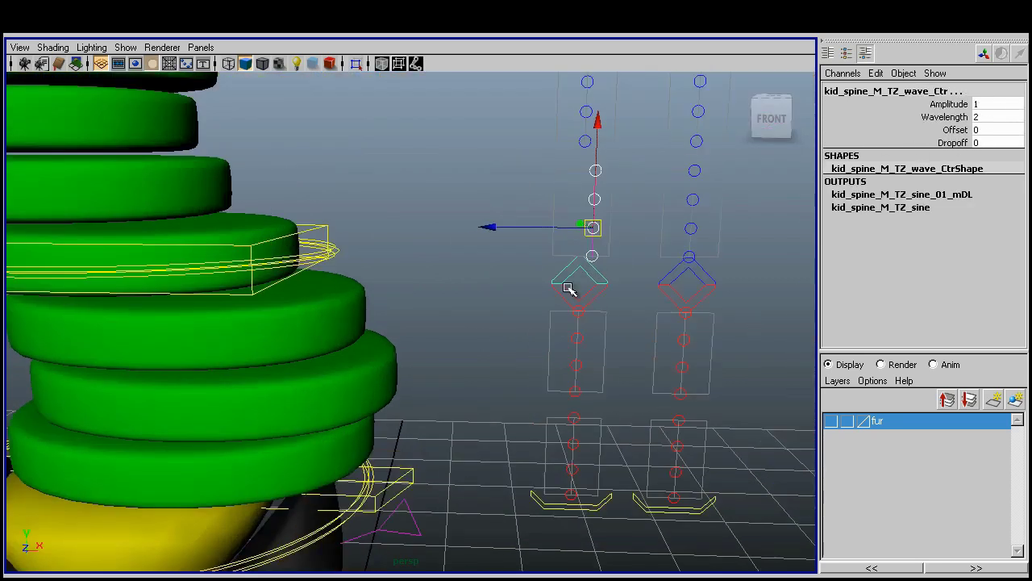
left_click(976, 103)
type("0")
key("Return")
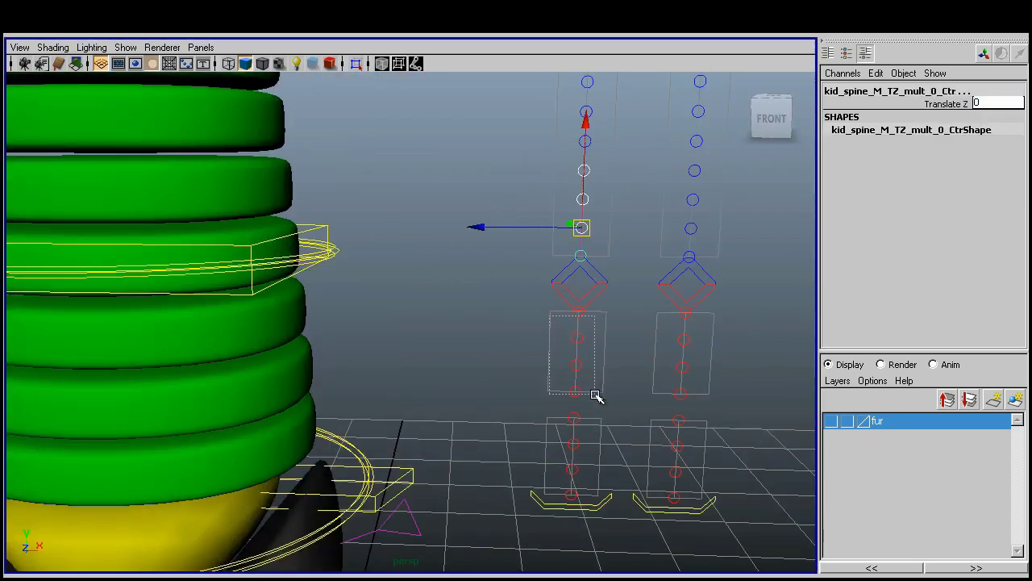
Bend the spine with the TY_mult_3 controller and shift it along Z.
scroll(596, 395, "down", 3)
left_click(500, 361)
middle_click_drag(406, 357, 533, 250)
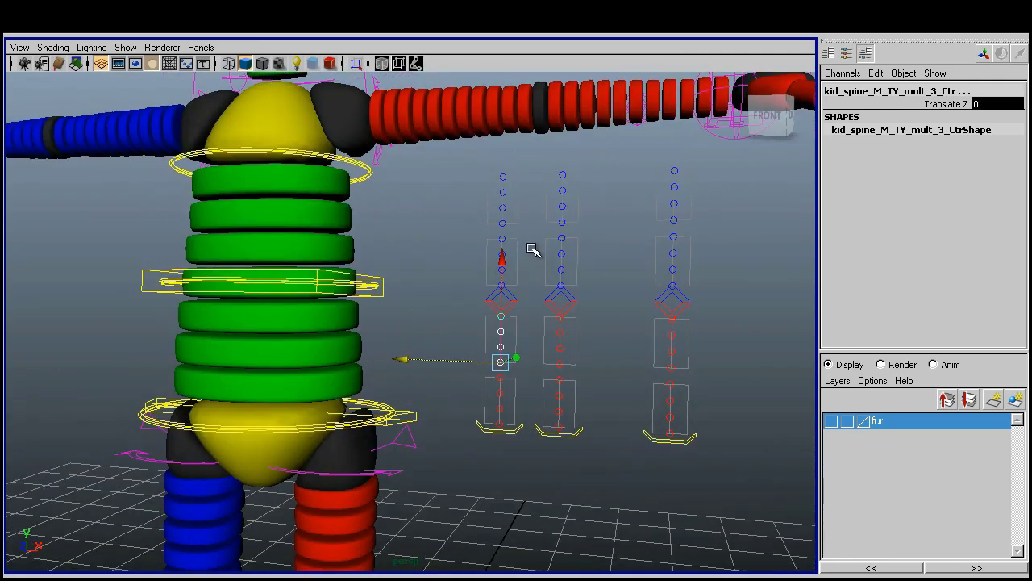
left_click_drag(582, 286, 468, 283, "alt")
middle_click_drag(468, 283, 511, 295)
left_click_drag(512, 295, 581, 302, "alt")
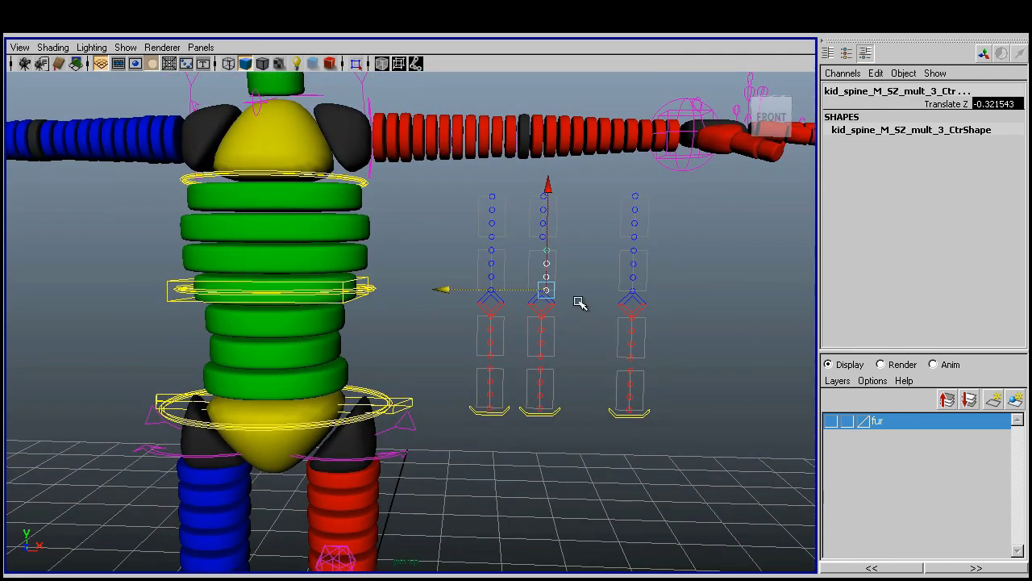
Shift the SZ_mult_0 controller to wave the spine discs, then zoom out to the whole character.
left_click(548, 300)
left_click(952, 129)
middle_click_drag(597, 281, 754, 282)
scroll(641, 212, "up", 3)
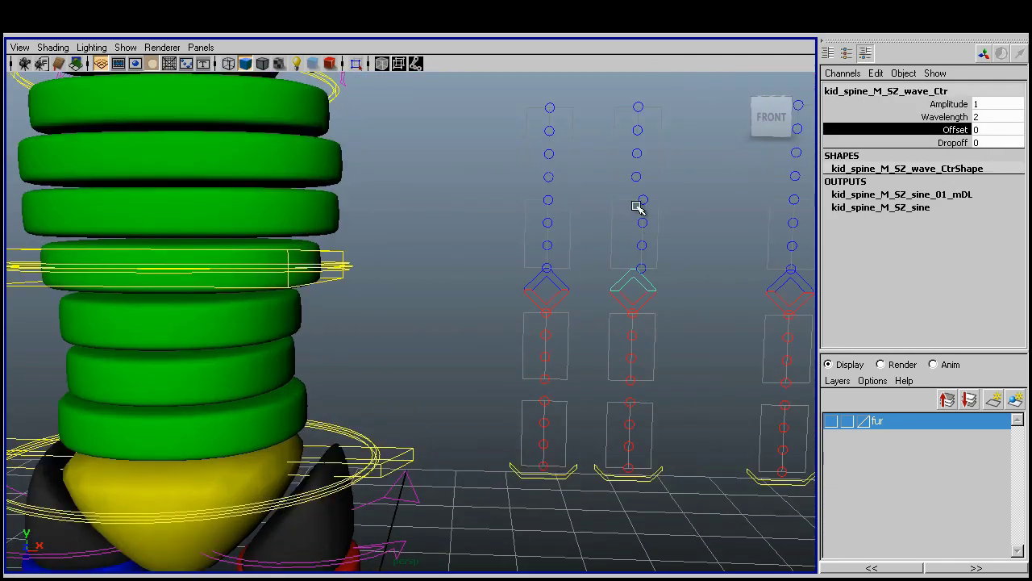
left_click(642, 200)
left_click(669, 274)
mouse_move(631, 288)
right_mouse_down("alt")
mouse_move(534, 298)
mouse_move(750, 244)
right_mouse_up("alt")
Work through the SZ and SY multiplier and RX offset spine controls, leaving RX offset_2 at Translate Z 0.
left_click(484, 301)
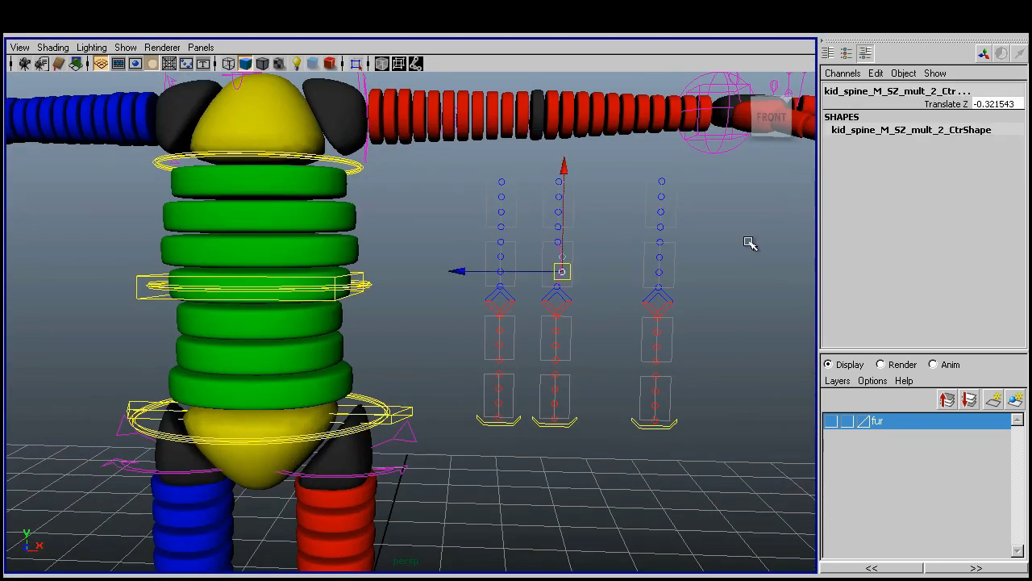
left_click_drag(452, 347, 537, 364, "alt")
right_click_drag(537, 364, 592, 352, "alt")
left_click(589, 355)
left_click(586, 389)
mouse_move(505, 386)
left_mouse_down("alt")
mouse_move(329, 376)
mouse_move(560, 318)
left_mouse_up("alt")
left_click(686, 260)
mouse_move(686, 260)
left_mouse_down("alt")
mouse_move(566, 274)
mouse_move(577, 279)
left_mouse_up("alt")
Undo the last spine control offsets, returning the control's Translate Z to 0.
key("Up")
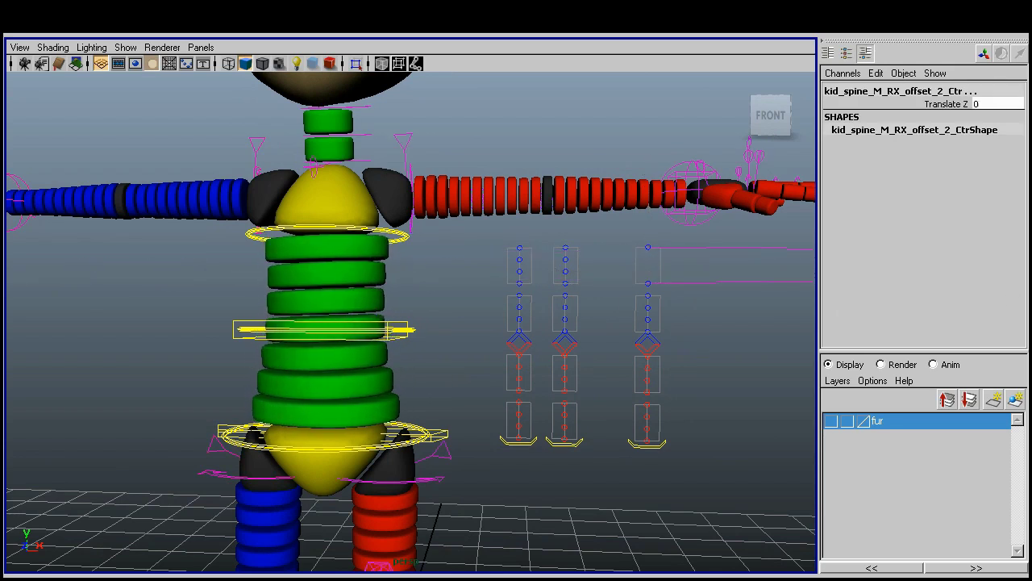
key("ctrl+z")
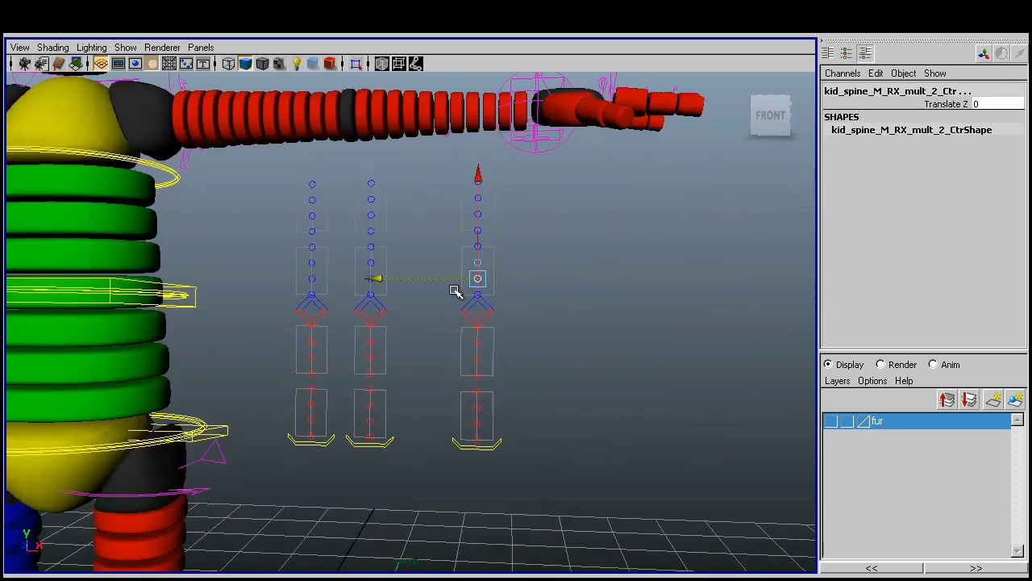
key("ctrl+z")
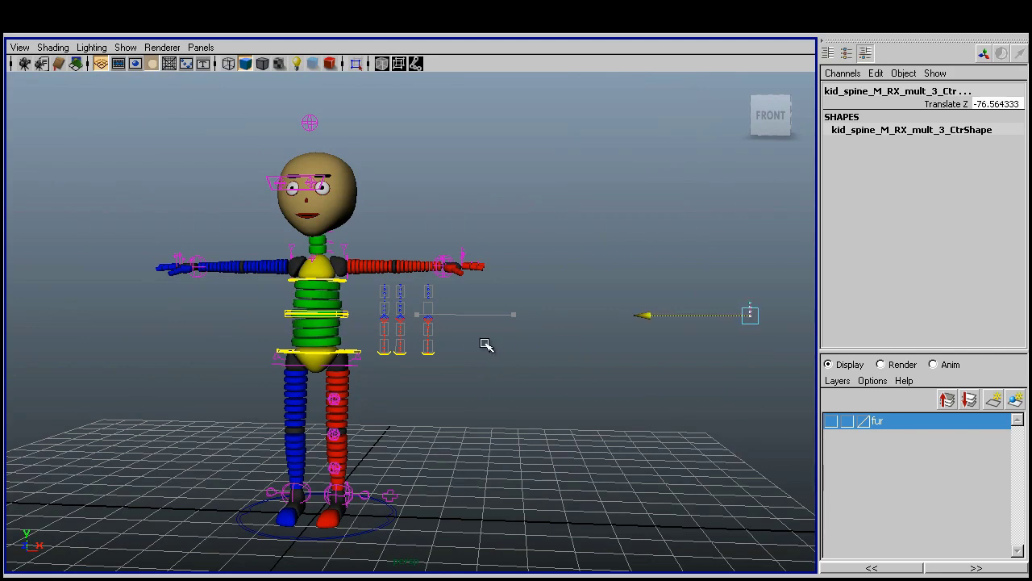
key("ctrl+z")
key("ctrl+z")
Raise the RX wave control's Offset channel so the spine ripples.
left_click(952, 129)
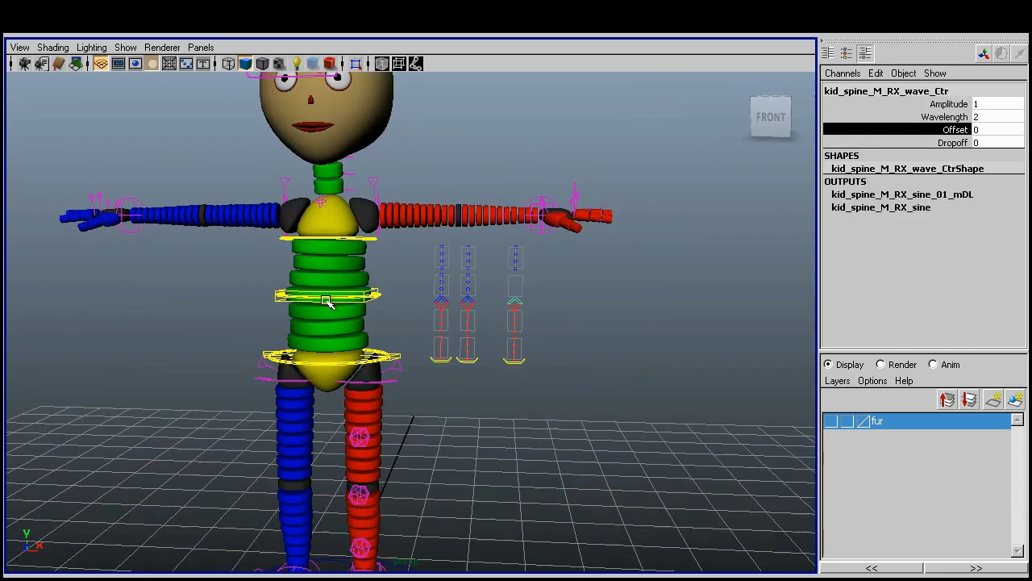
middle_click_drag(591, 304, 765, 304)
mouse_move(688, 384)
middle_mouse_down()
mouse_move(624, 380)
mouse_move(769, 376)
mouse_move(629, 369)
middle_mouse_up()
left_click(985, 129)
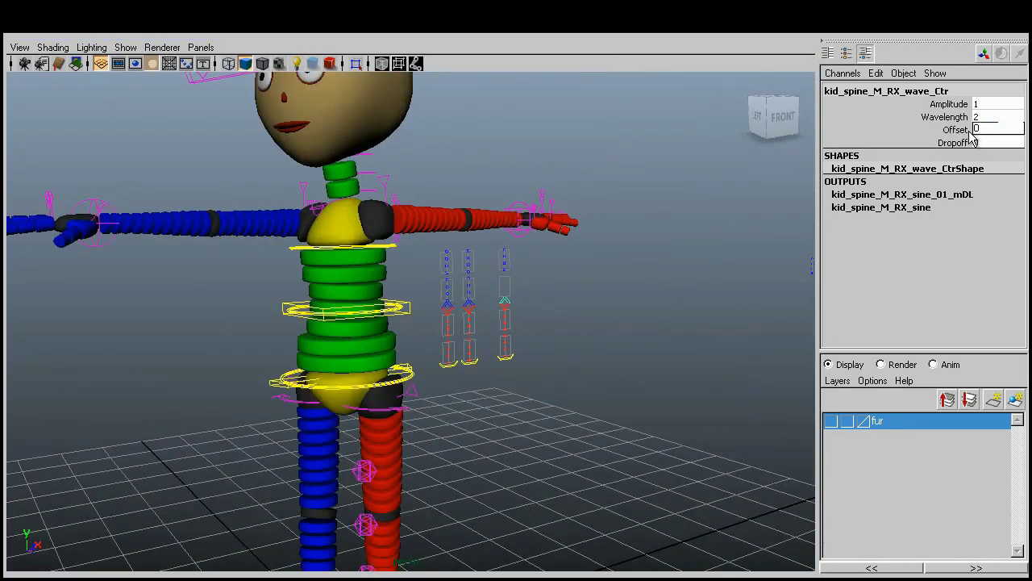
Undo the Offset and spine adjustments, returning RX wave Offset and RX mult_3 to 0.
key("ctrl+z")
key("ctrl+z")
key("ctrl+z")
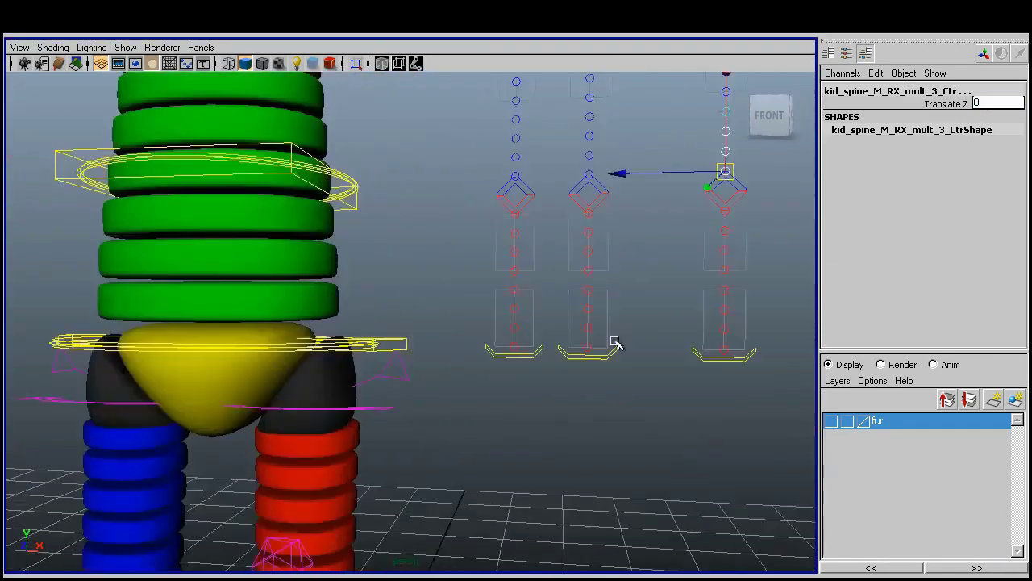
key("ctrl+z")
key("ctrl+z")
key("ctrl+z")
key("ctrl+z")
key("ctrl+z")
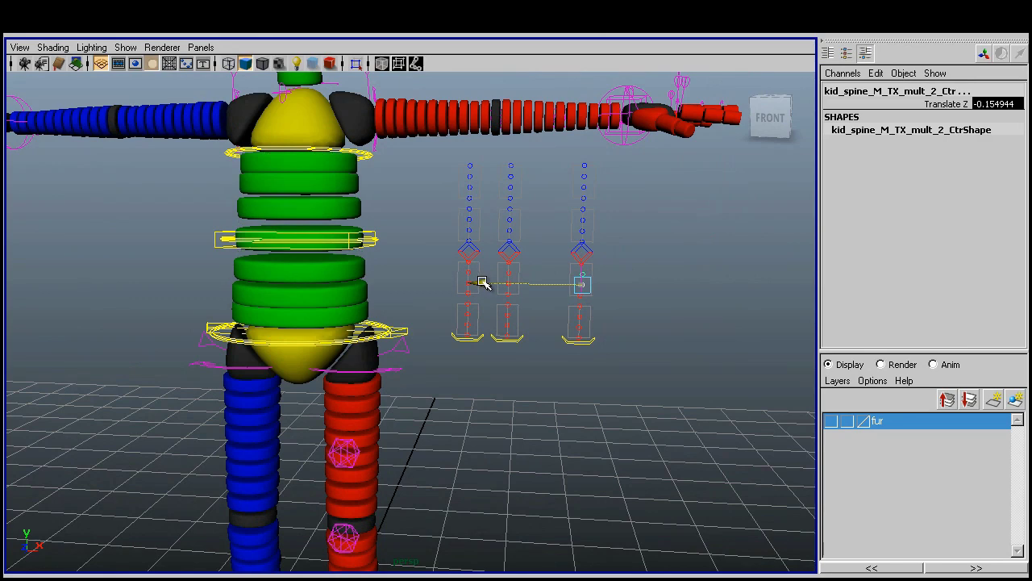
key("ctrl+z")
key("ctrl+z")
key("ctrl+z")
key("ctrl+z")
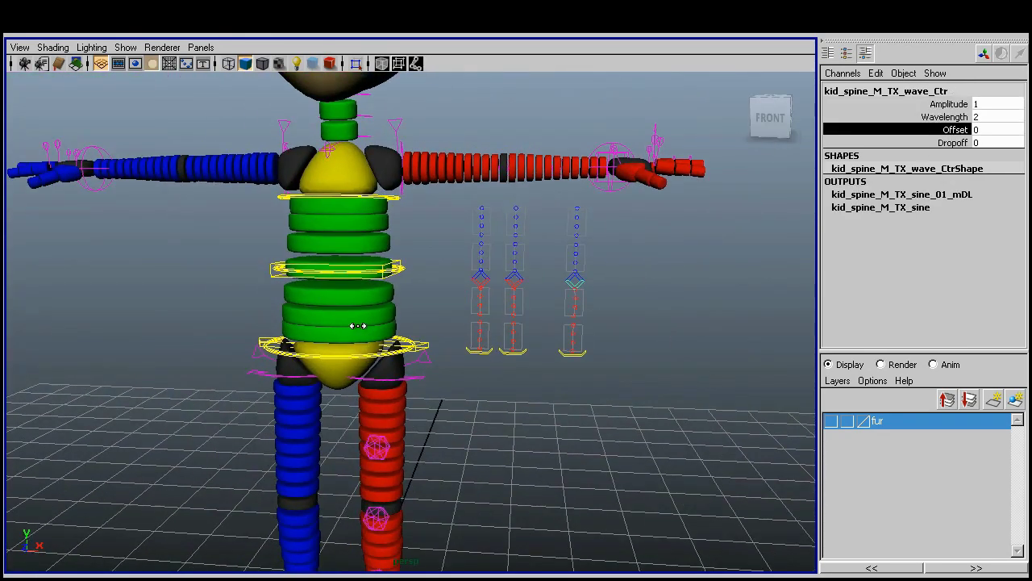
key("ctrl+z")
key("ctrl+z")
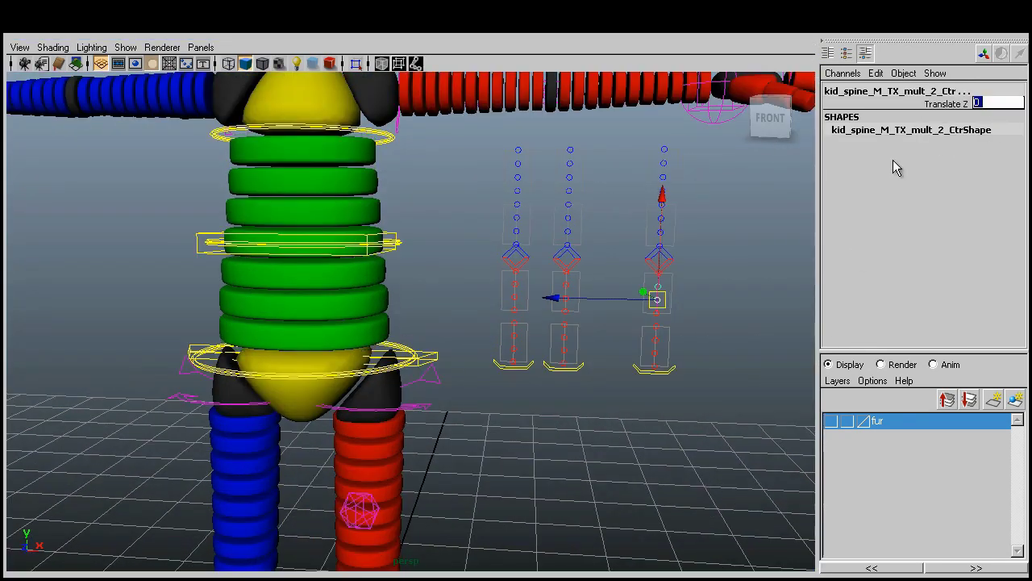
key("ctrl+z")
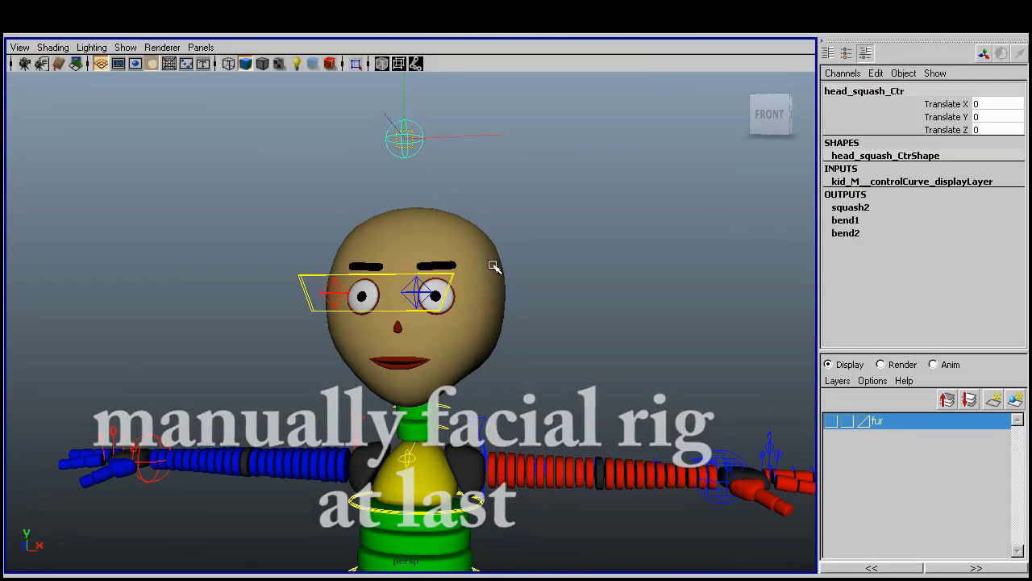
Step back through the edit history, undoing the earlier head, eye and arm changes.
key("ctrl+z")
key("ctrl+z")
key("ctrl+z")
key("ctrl+z")
key("ctrl+z")
key("ctrl+z")
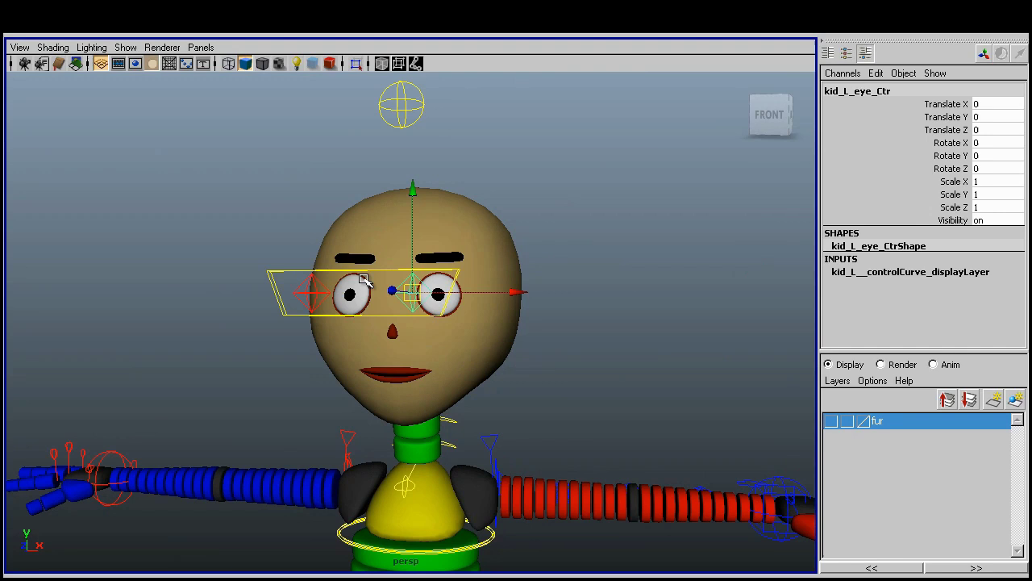
key("ctrl+z")
key("ctrl+z")
key("ctrl+z")
key("ctrl+z")
key("ctrl+z")
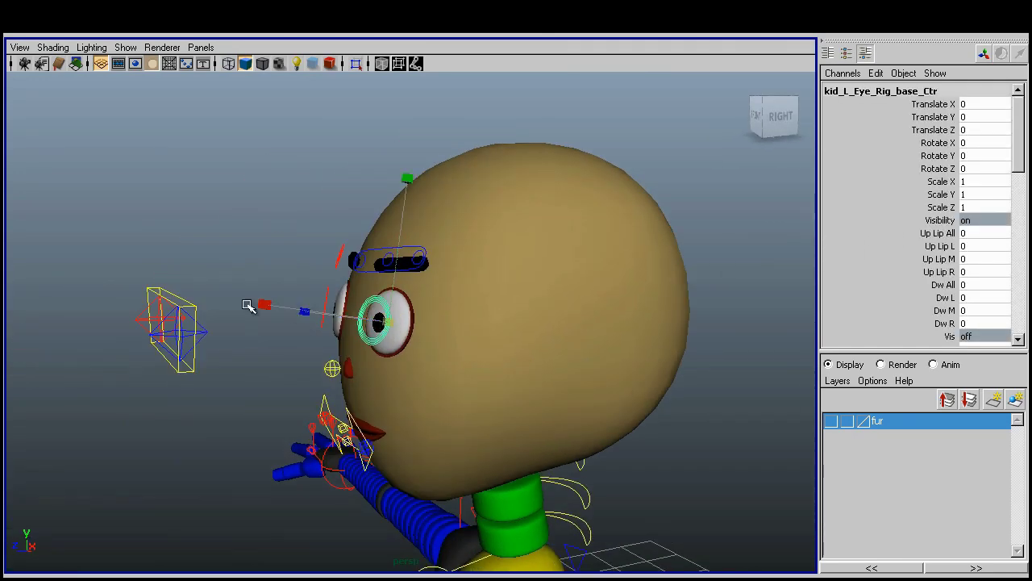
key("ctrl+z")
key("ctrl+z")
key("ctrl+z")
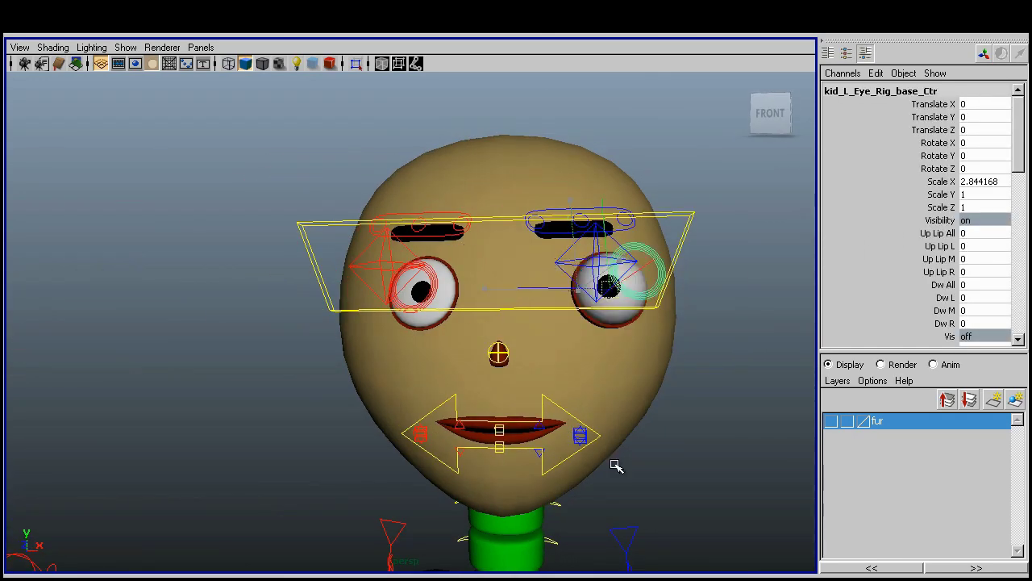
key("ctrl+z")
key("ctrl+z")
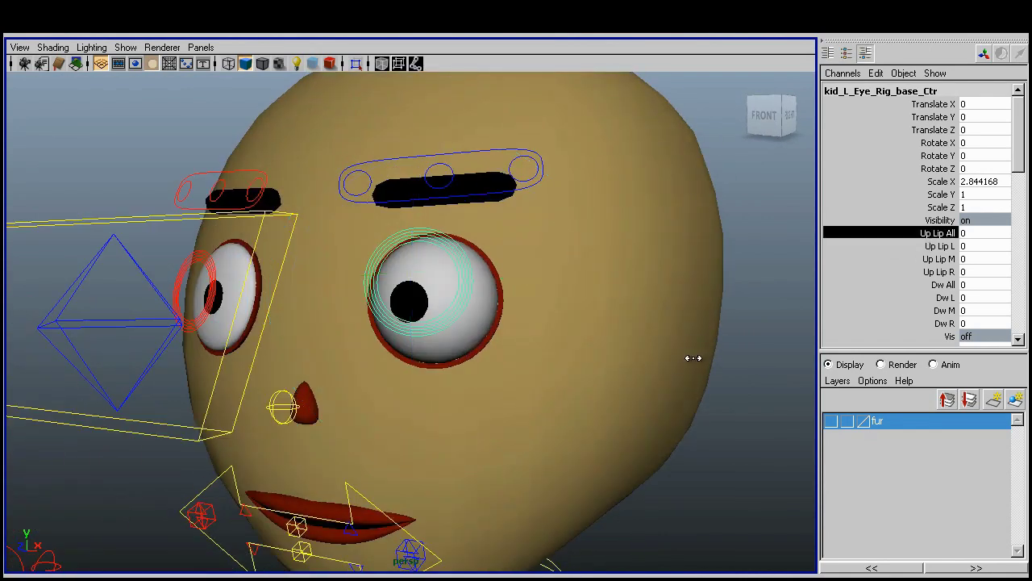
key("ctrl+z")
key("ctrl+z")
key("ctrl+z")
key("ctrl+z")
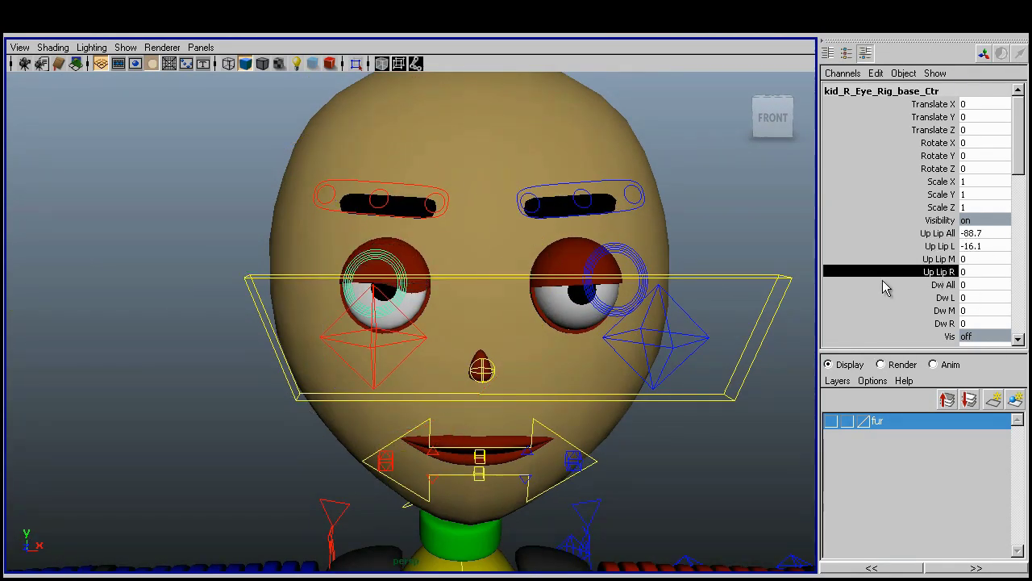
Undo recent eyelid tweaks, then raise Dw All on both eyes to lift the lower eyelids.
key("ctrl+z")
key("ctrl+z")
key("ctrl+z")
key("ctrl+z")
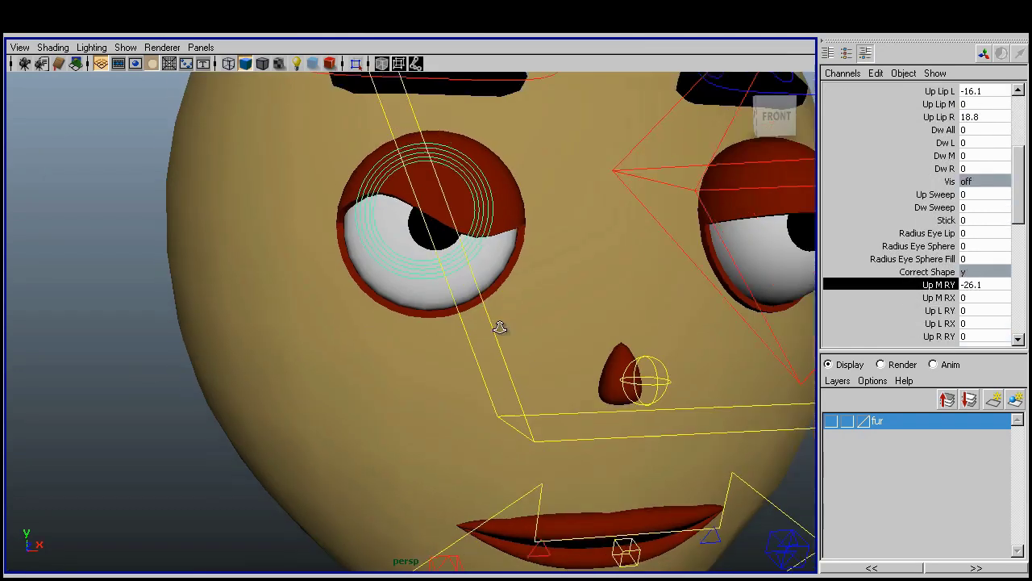
key("ctrl+z")
key("ctrl+z")
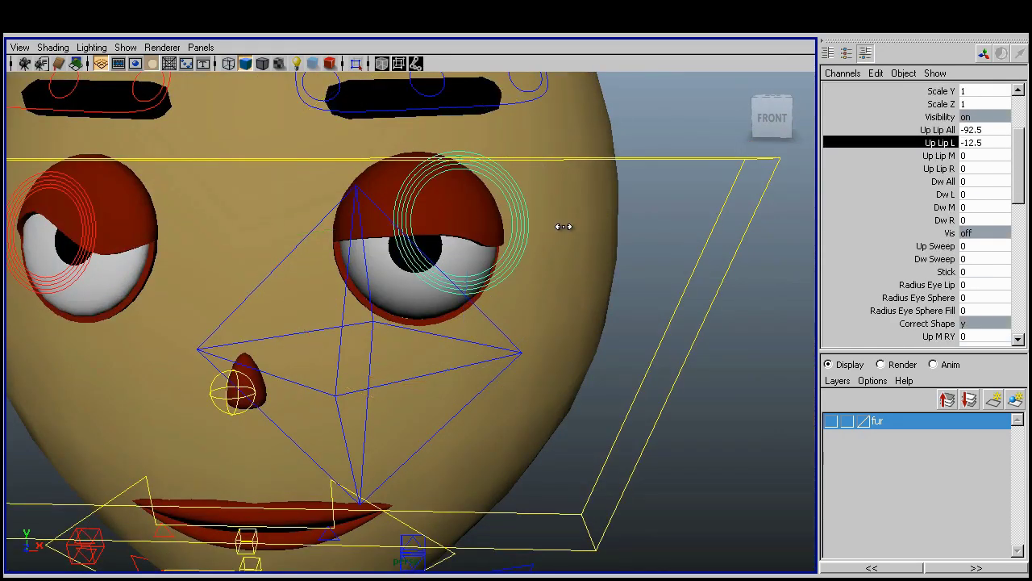
scroll(959, 213, "down", 4)
key("ctrl+z")
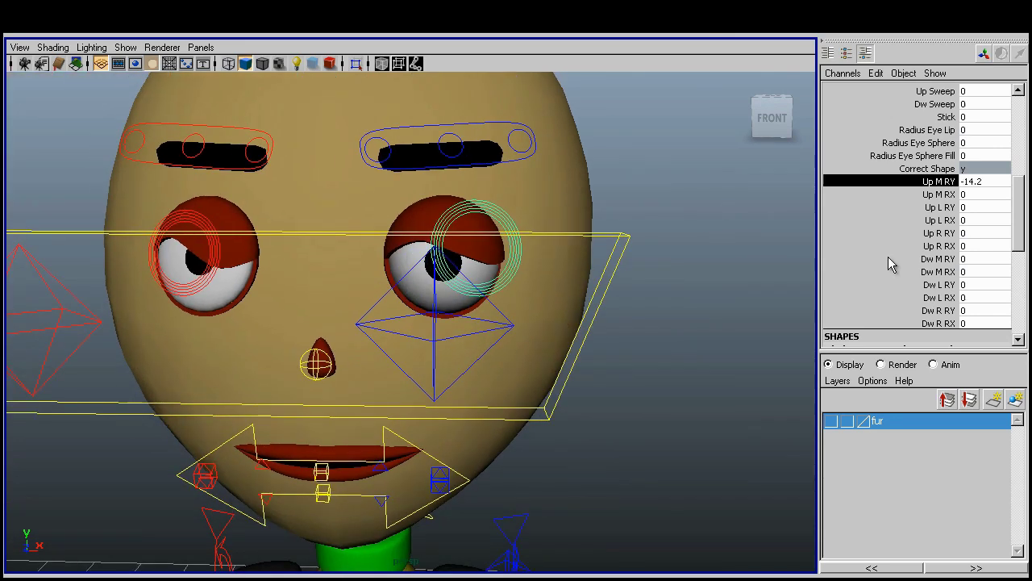
scroll(890, 265, "up", 4)
left_click(945, 170)
middle_click_drag(677, 293, 633, 288)
scroll(487, 350, "up", 5)
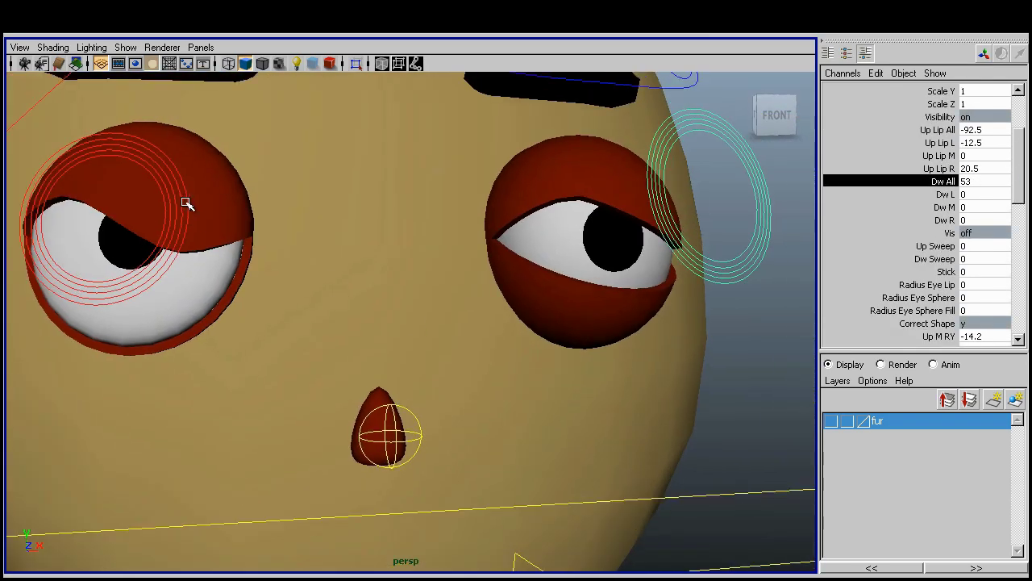
left_click(186, 204)
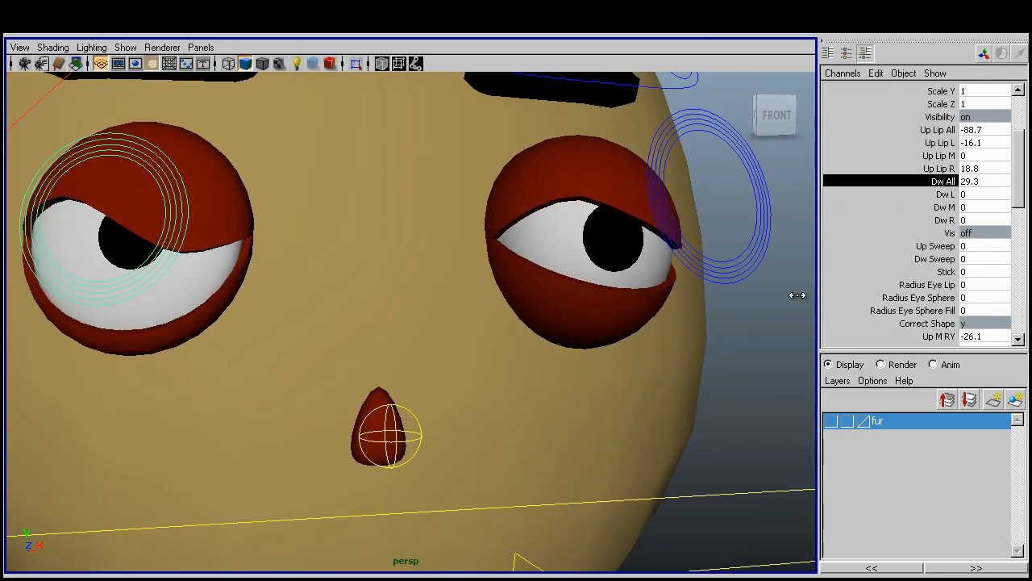
middle_click_drag(797, 295, 662, 299)
Scale the eye control in Y to stretch that eye taller.
scroll(380, 307, "down", 3)
left_click(228, 288)
mouse_move(228, 288)
left_mouse_down()
mouse_move(250, 200)
mouse_move(610, 258)
mouse_move(468, 96)
mouse_move(553, 247)
left_mouse_up()
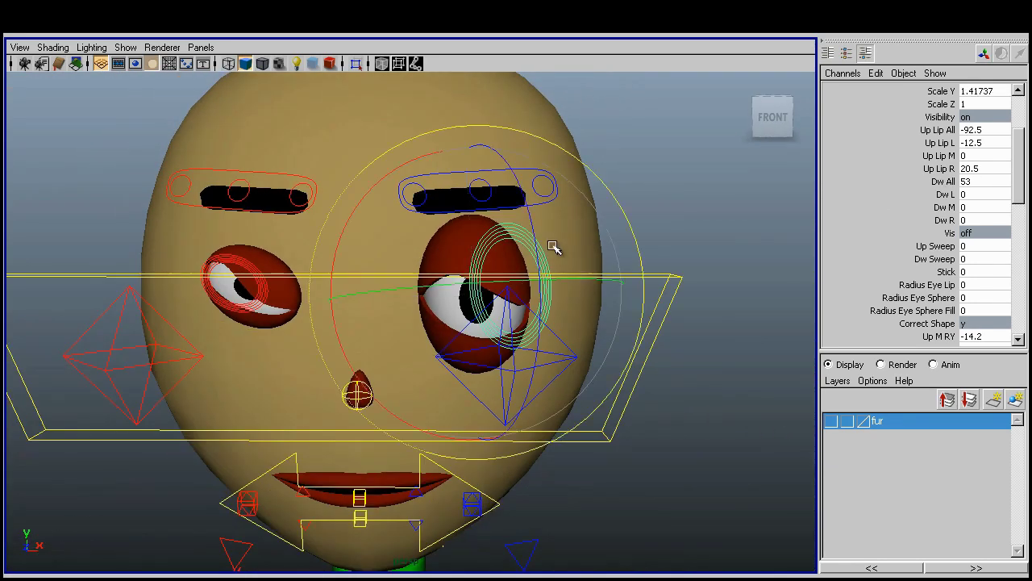
Move and rotate the left eyebrow and its end control to angle the brow upward.
left_click(385, 177)
left_click(454, 123)
left_click_drag(454, 124, 682, 212, "alt")
left_click(499, 187)
mouse_move(499, 188)
left_mouse_down("alt")
mouse_move(452, 202)
mouse_move(385, 249)
left_mouse_up("alt")
left_click(458, 221)
mouse_move(538, 329)
left_mouse_down("alt")
mouse_move(459, 285)
mouse_move(468, 258)
left_mouse_up("alt")
left_click(459, 286)
Bend the right eyebrow's end up, then select the nose, mouth and left upper-lip corner controls.
left_click(478, 286)
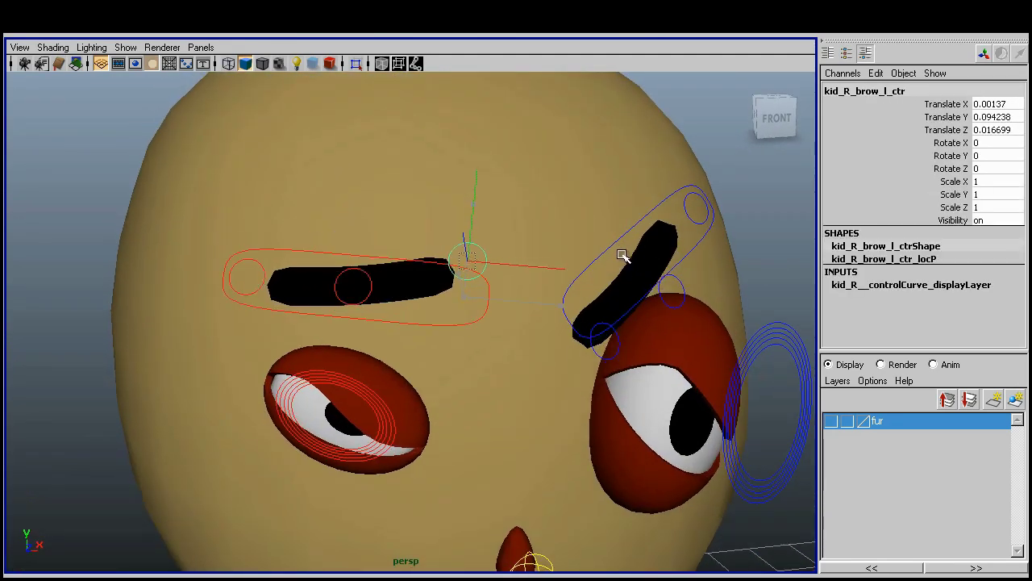
key("bracketleft")
left_click(414, 334)
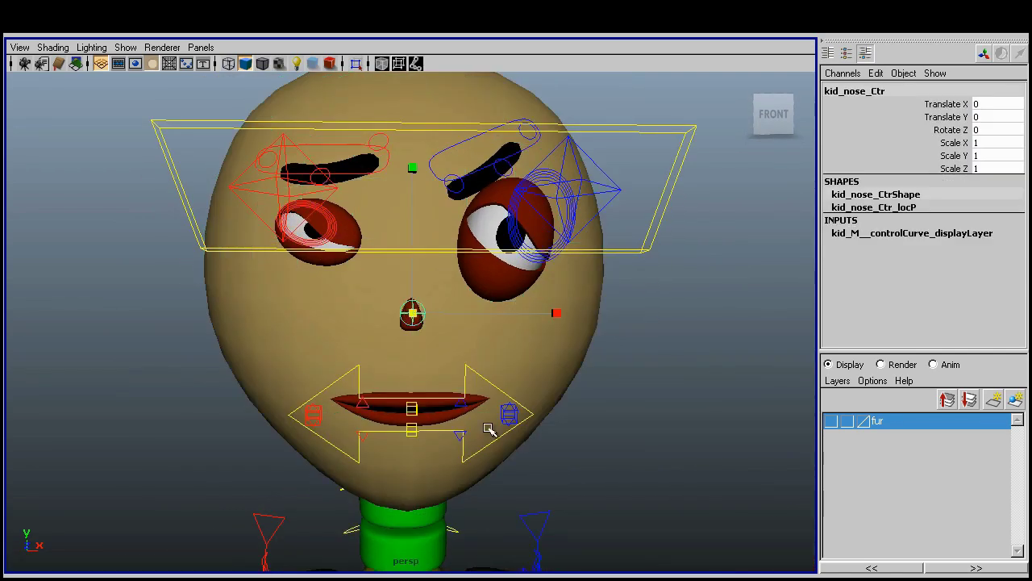
mouse_move(652, 415)
left_mouse_down("alt")
mouse_move(479, 334)
mouse_move(669, 322)
mouse_move(525, 334)
left_mouse_up("alt")
left_click(480, 334)
left_click(510, 326)
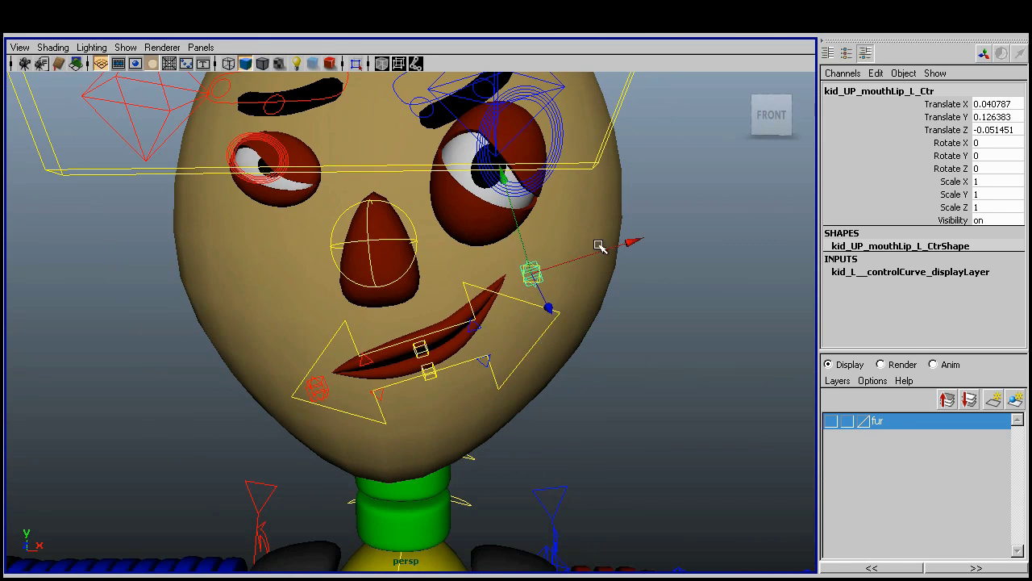